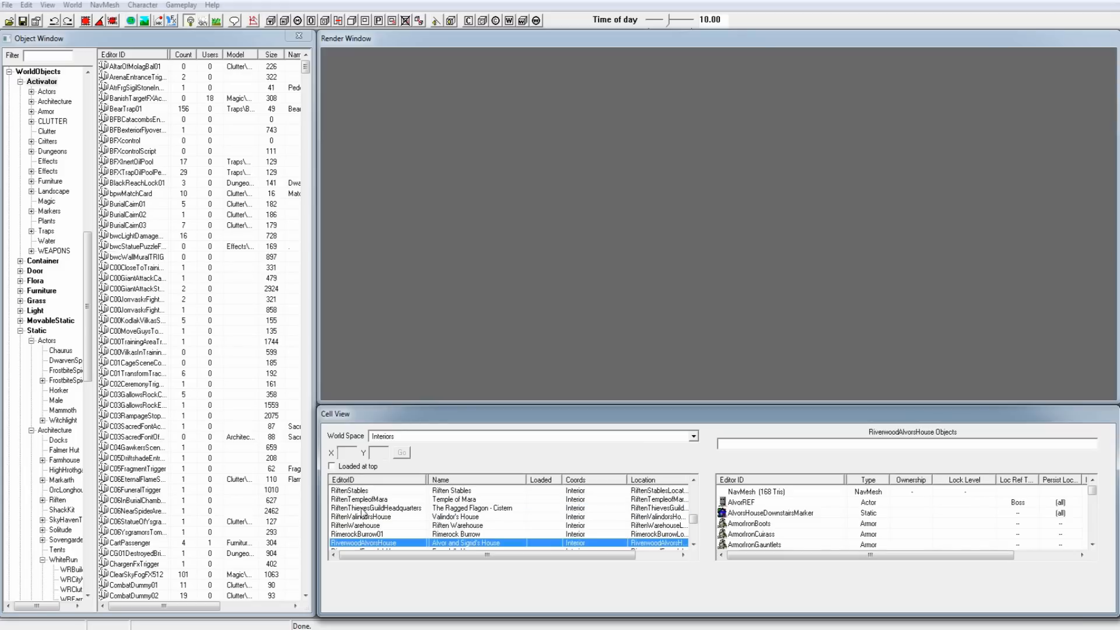
# - Duplicate the RiverwoodAlvorsHouse interior cell
pyautogui.rightClick(379, 546)
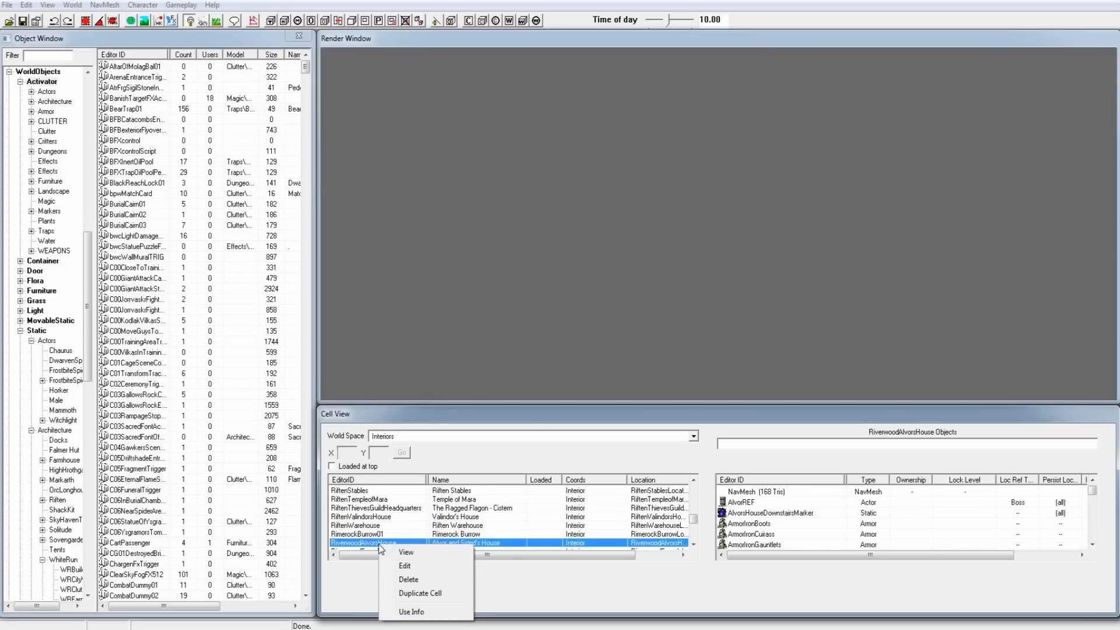
pyautogui.click(412, 593)
pyautogui.click(693, 545)
pyautogui.click(693, 544)
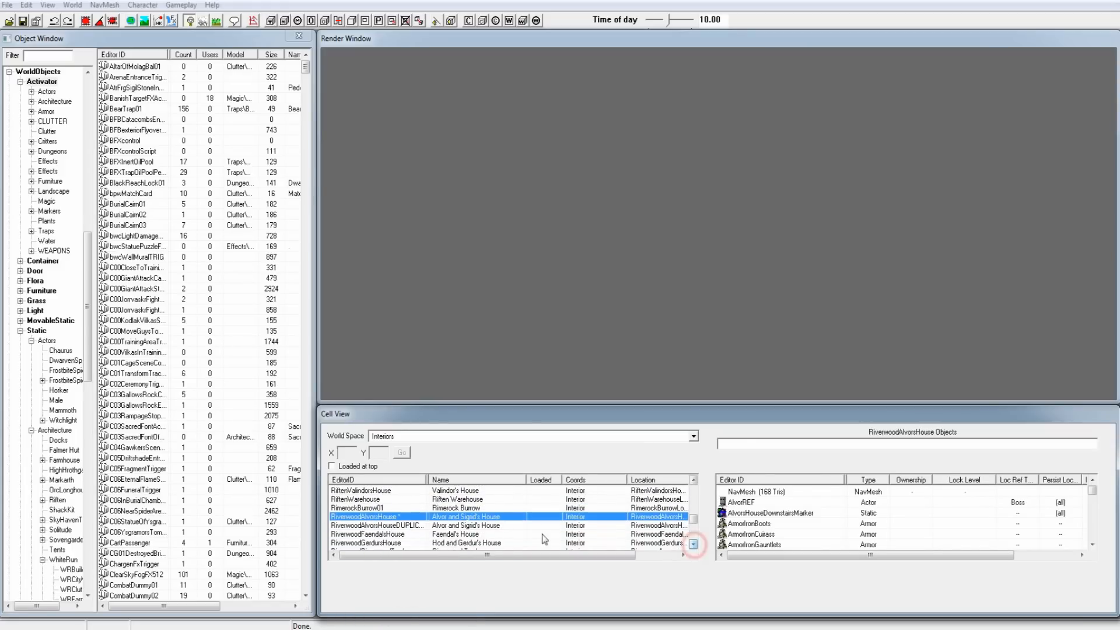
# - Open the duplicated Alvor's house cell for editing and set its location to NONE
pyautogui.click(379, 526)
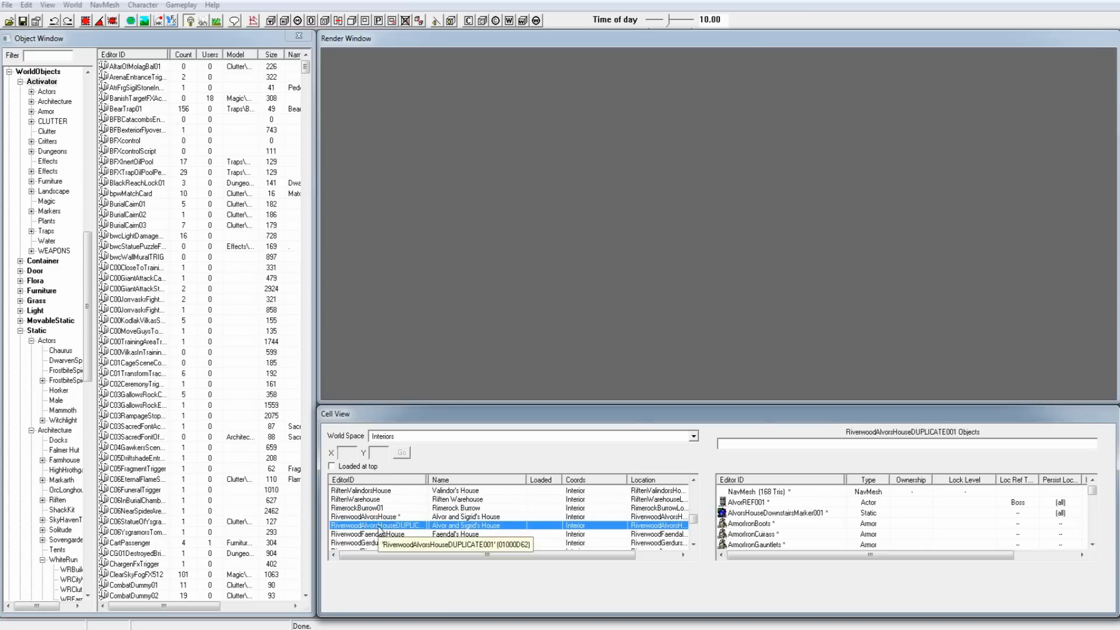
pyautogui.rightClick(379, 529)
pyautogui.click(406, 555)
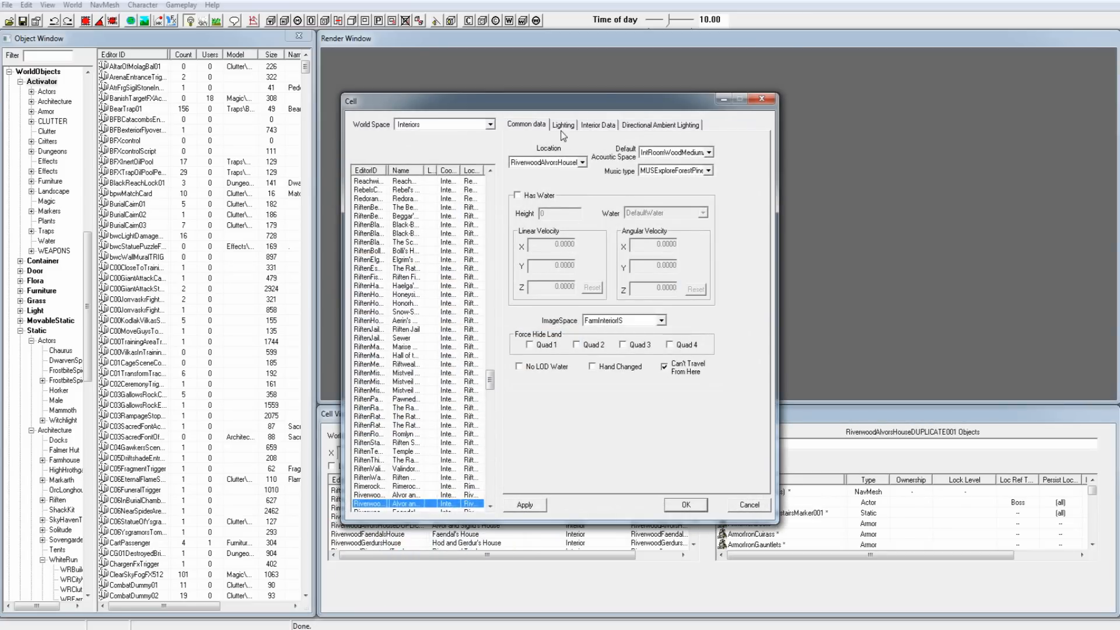
pyautogui.click(578, 161)
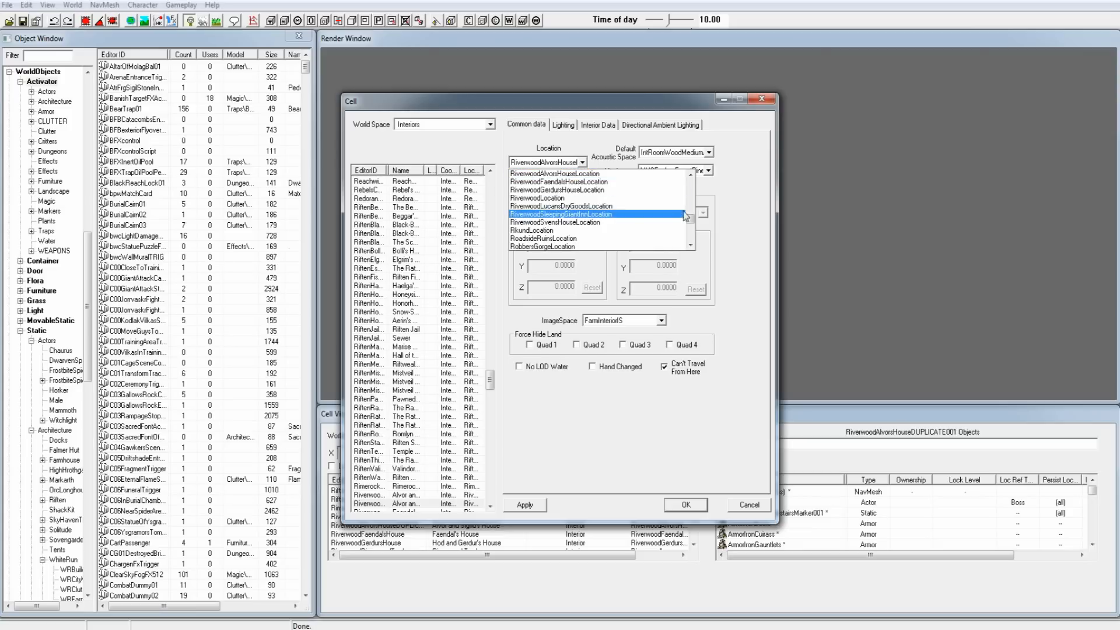
pyautogui.moveTo(692, 226); pyautogui.dragTo(691, 185)
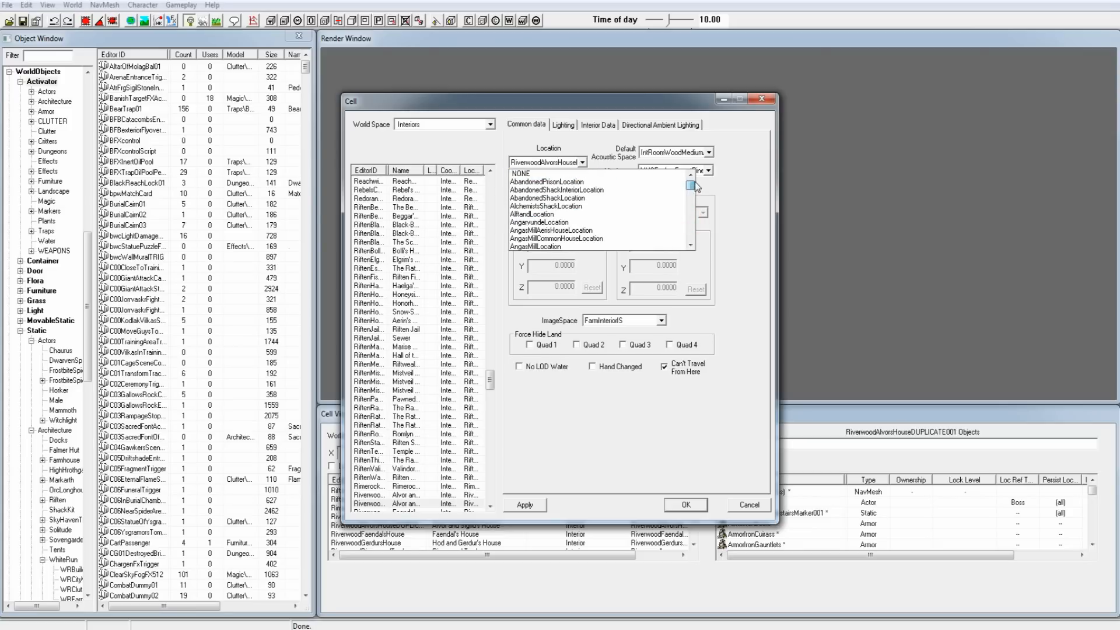
pyautogui.click(657, 174)
# - In the cell's interior data, set the encounter zone to NoResetZone and the name to My Home
pyautogui.click(563, 125)
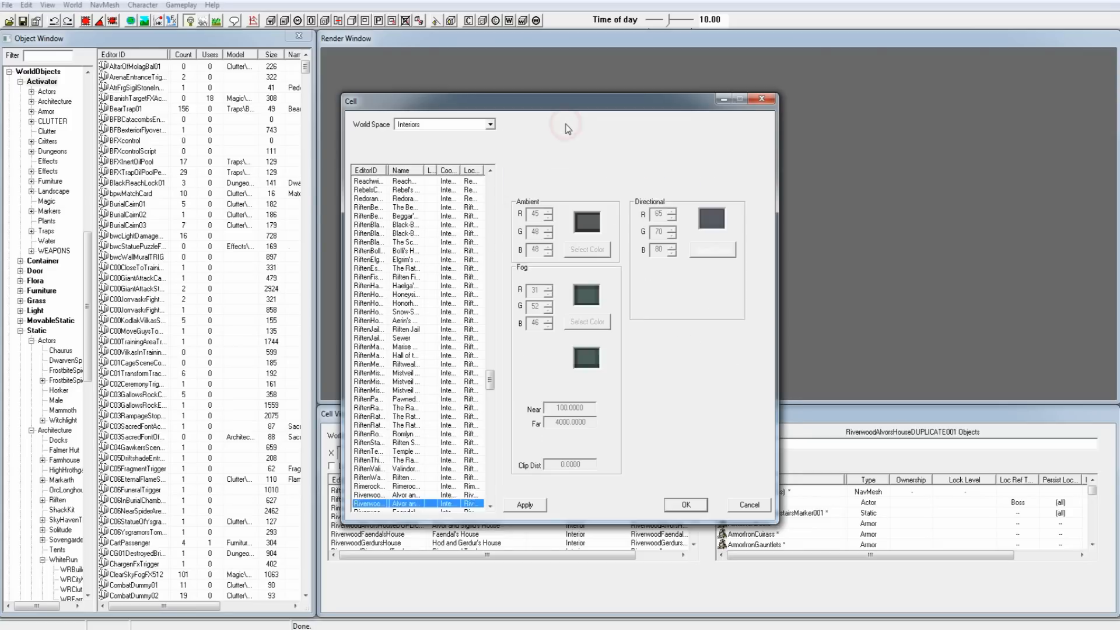
pyautogui.click(597, 126)
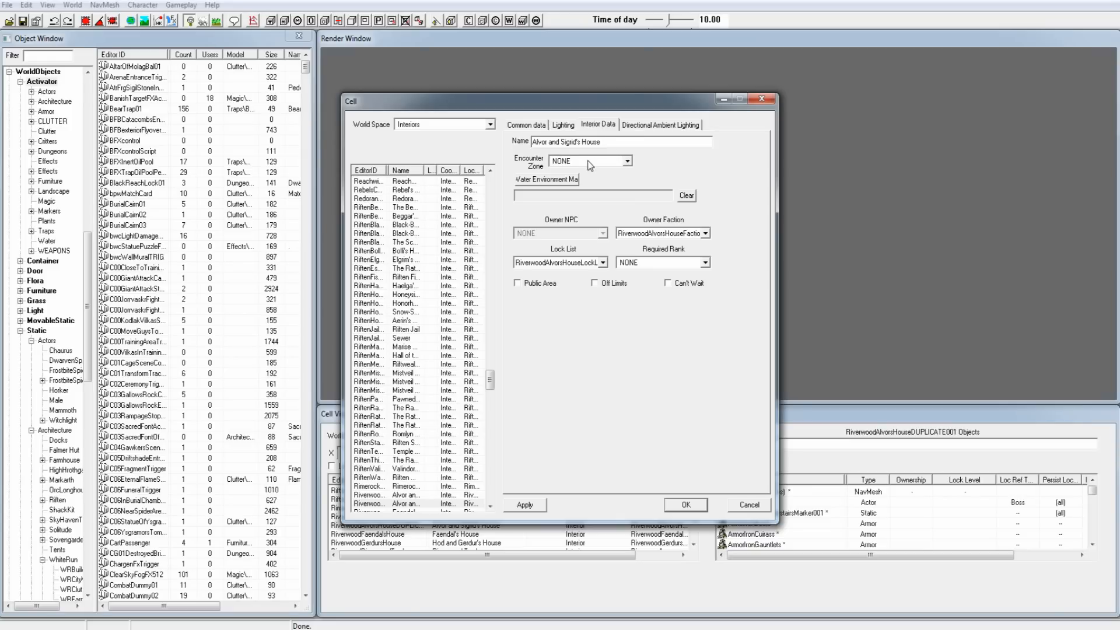
pyautogui.click(614, 162)
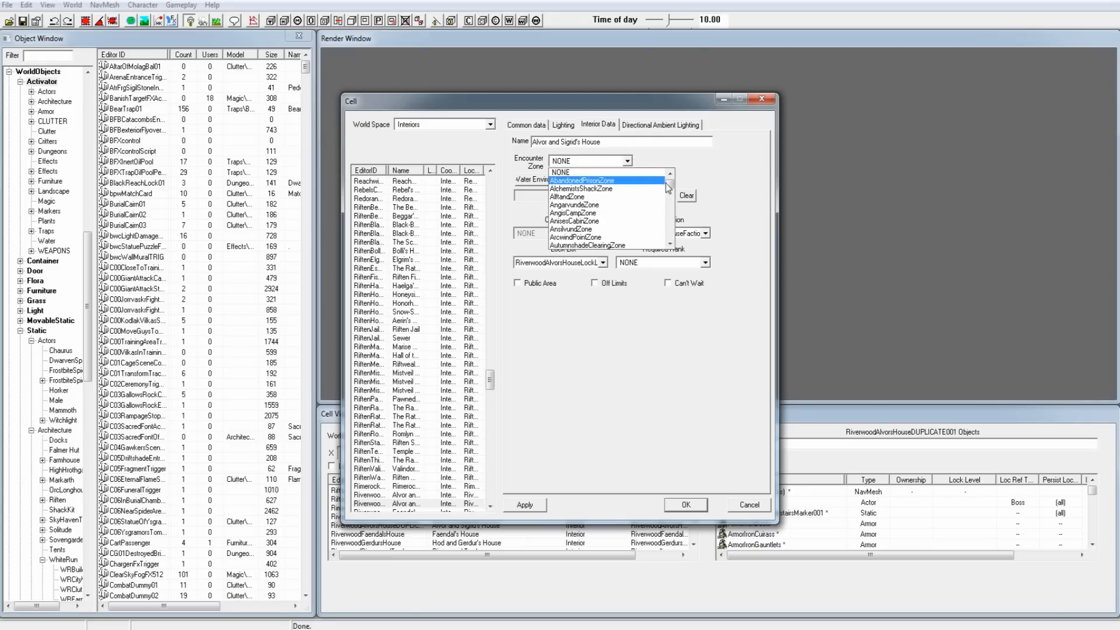
pyautogui.moveTo(673, 193); pyautogui.dragTo(670, 199)
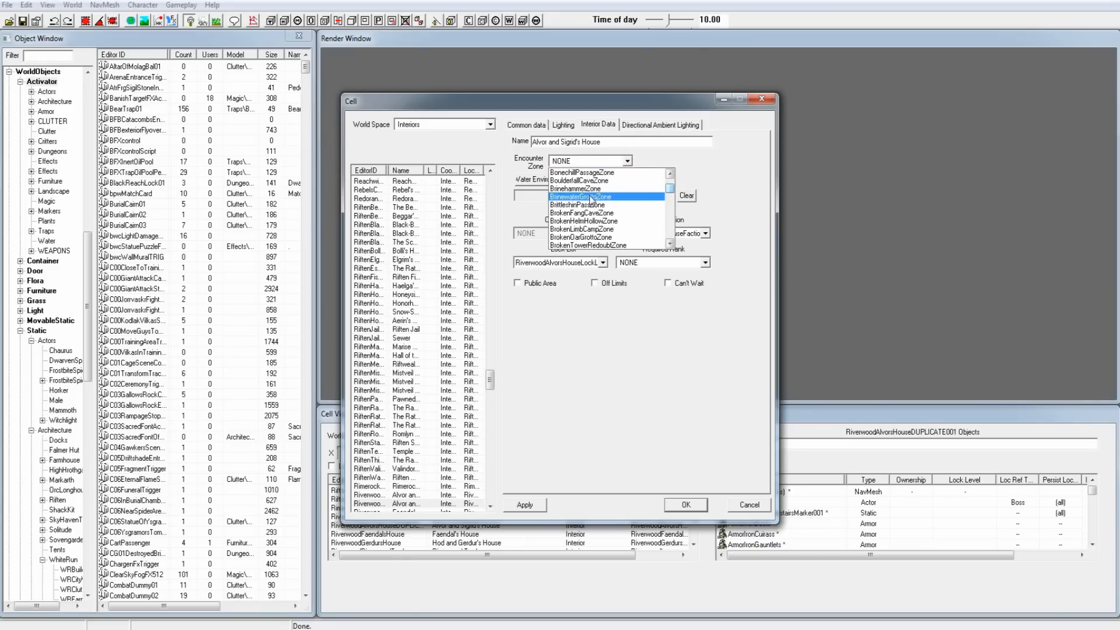
pyautogui.write('no')
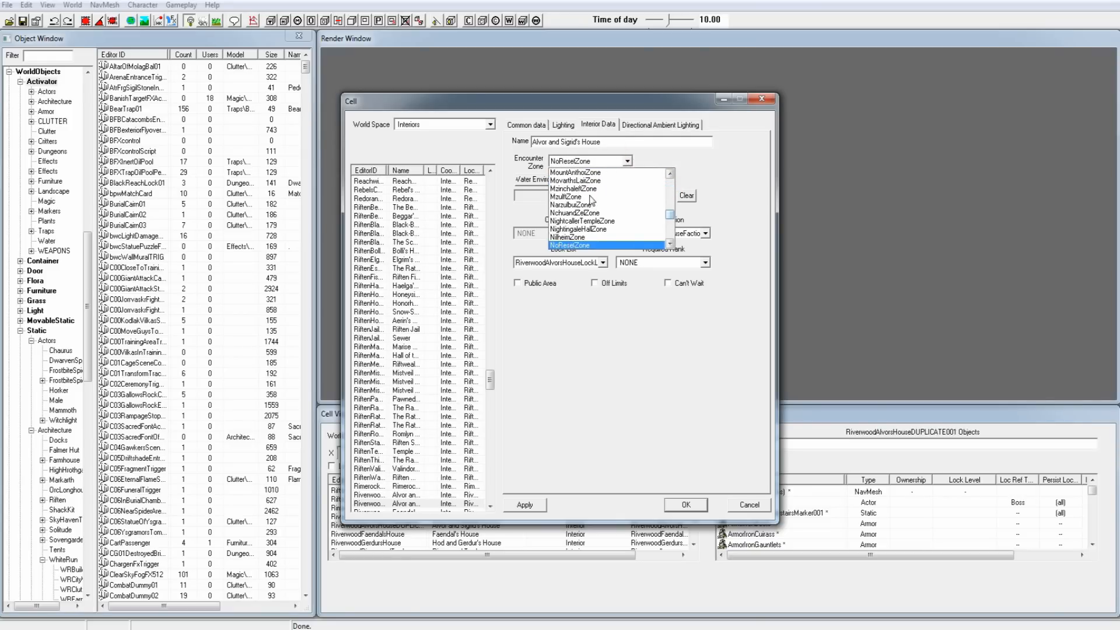
pyautogui.click(580, 245)
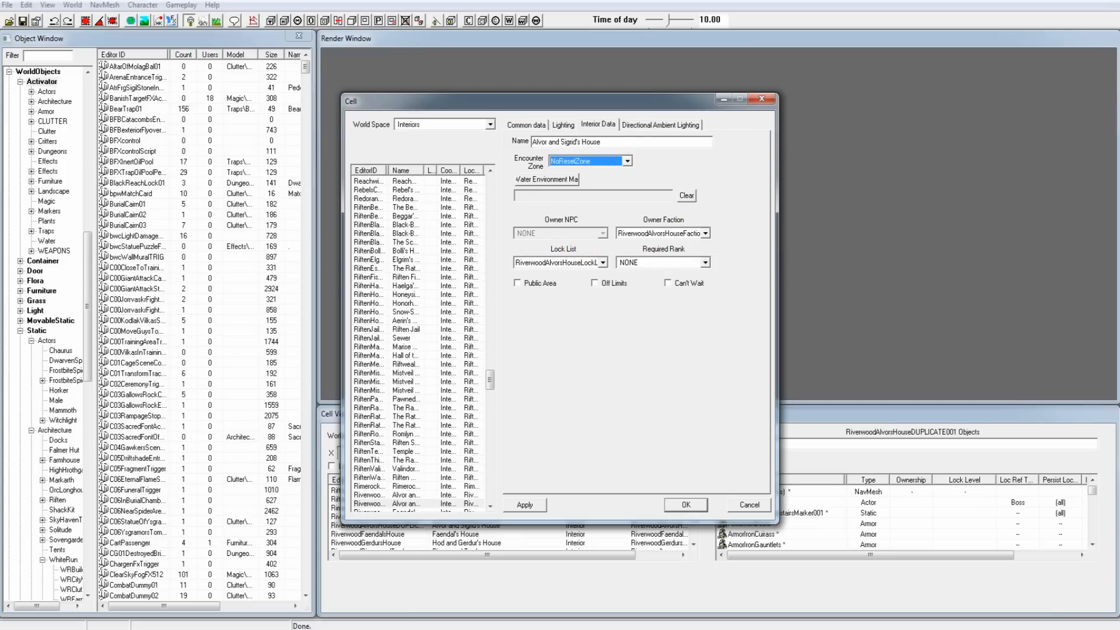
pyautogui.click(613, 142)
pyautogui.write('My Home')
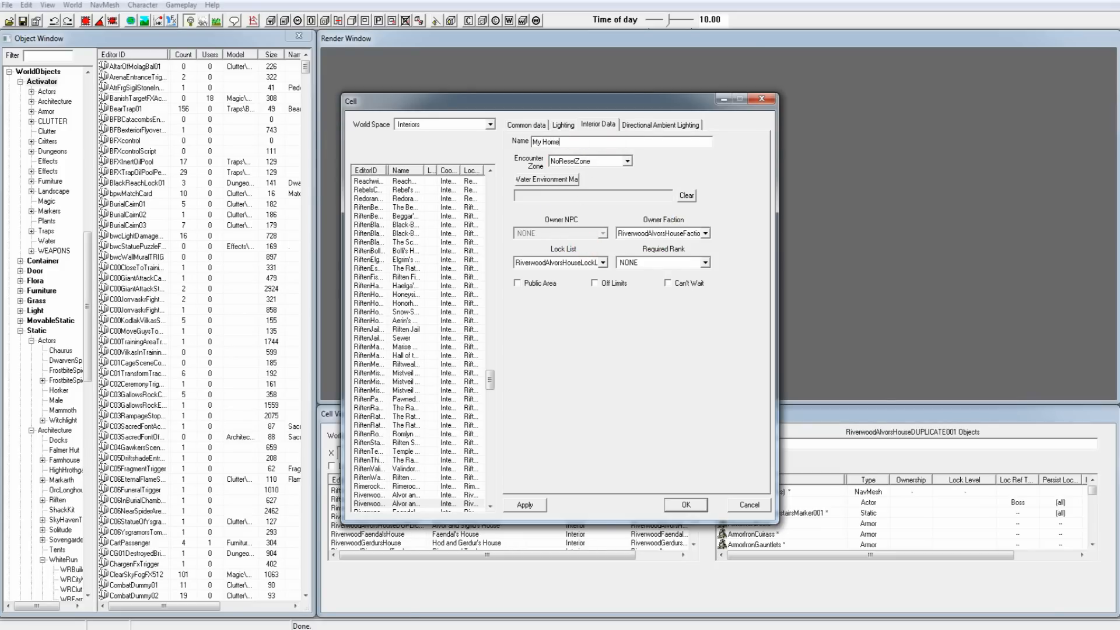
# - Set the cell's owner faction to PlayerFaction
pyautogui.click(704, 234)
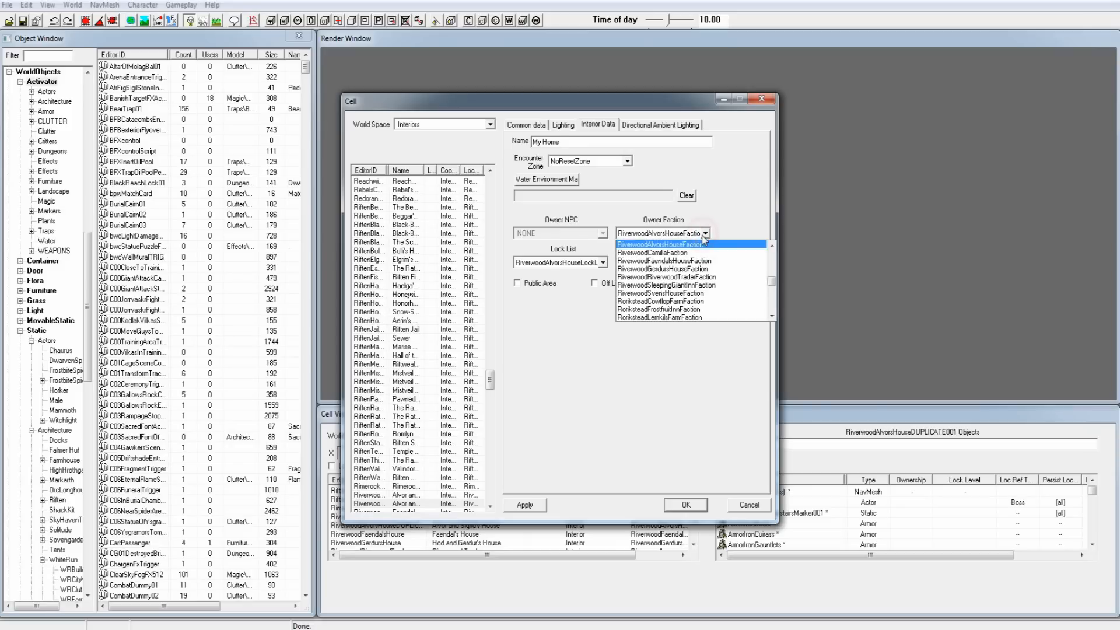
pyautogui.write('pl')
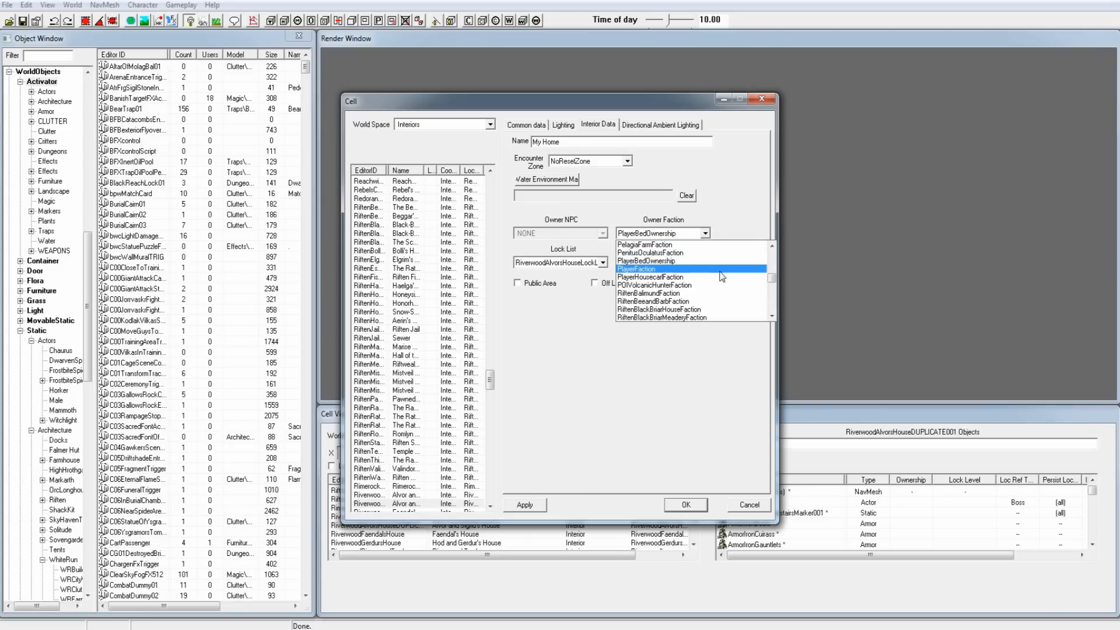
pyautogui.click(687, 270)
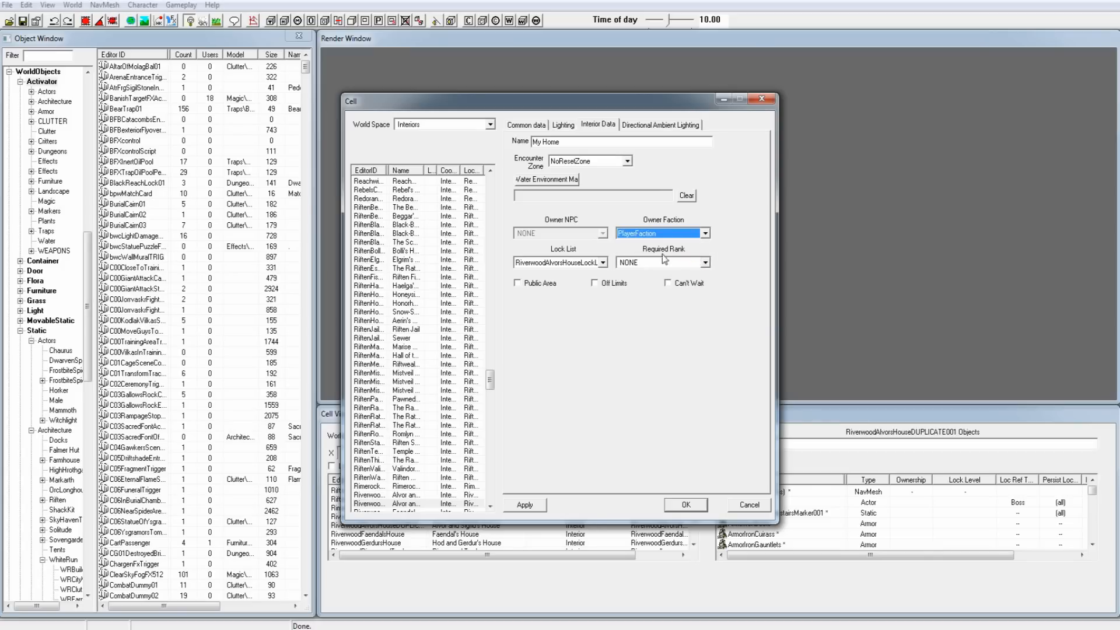
# - Set both the owner faction and the lock list of the cell to NONE
pyautogui.click(705, 232)
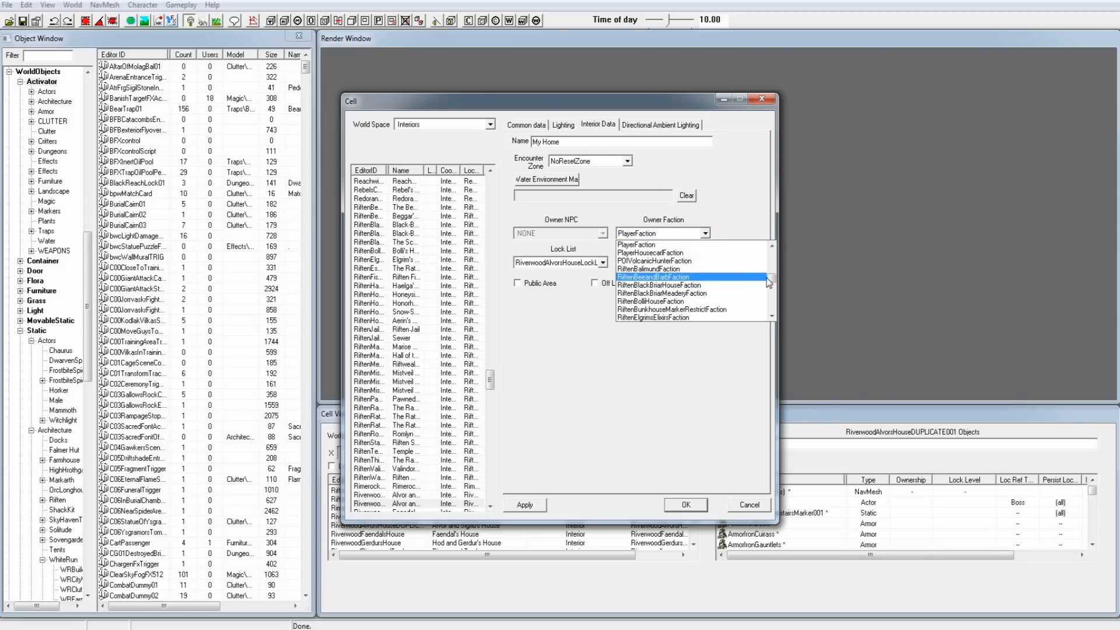
pyautogui.moveTo(770, 279); pyautogui.dragTo(774, 260)
pyautogui.click(723, 244)
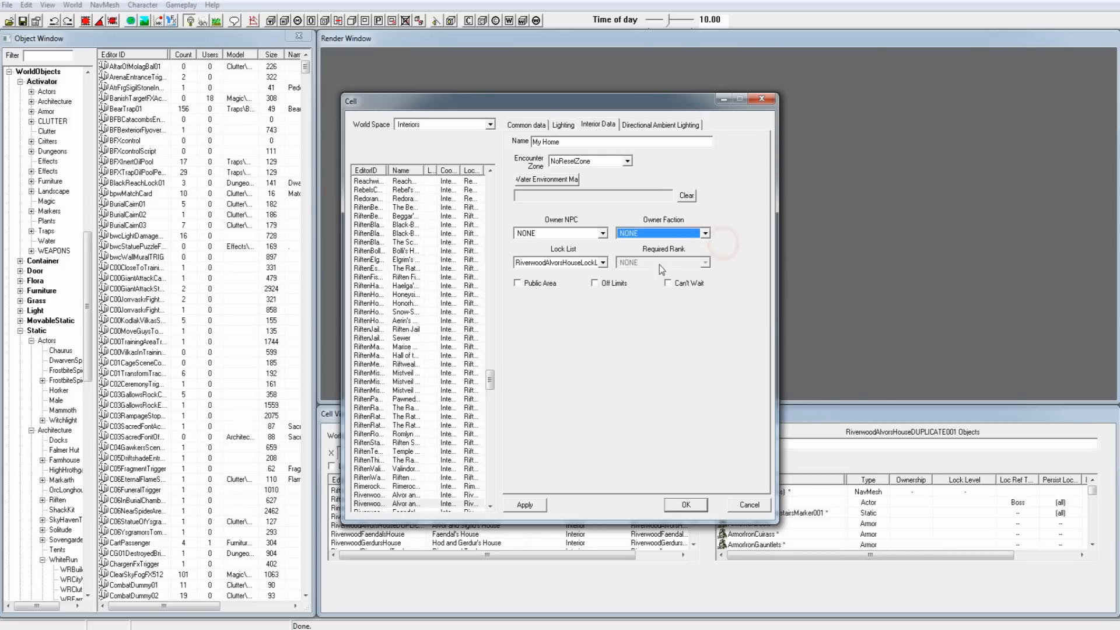
pyautogui.click(602, 263)
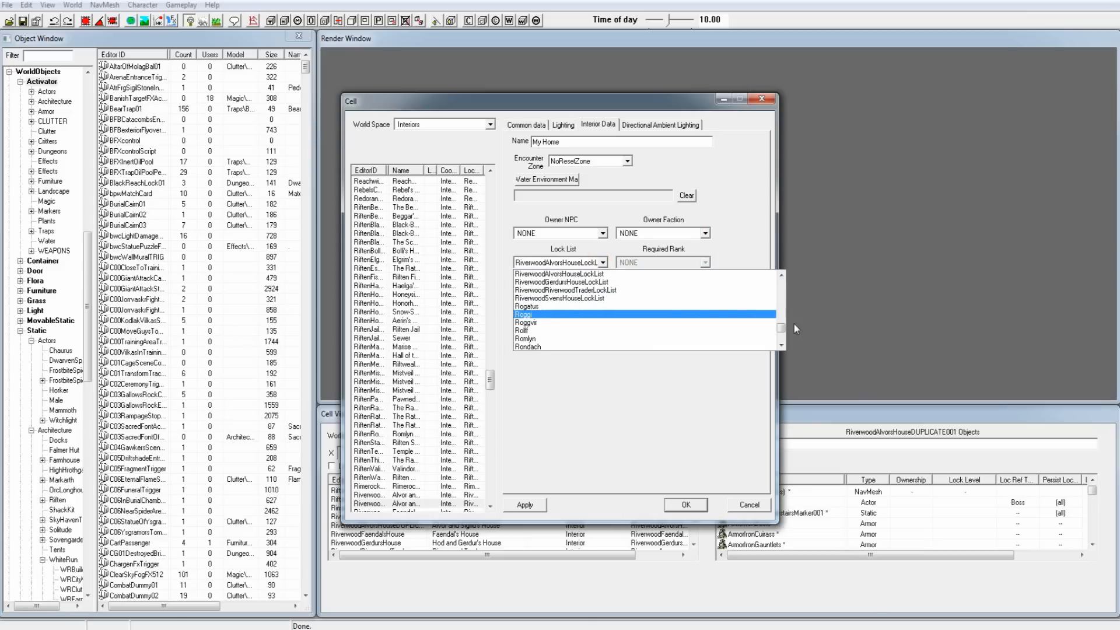
pyautogui.moveTo(781, 329); pyautogui.dragTo(791, 281)
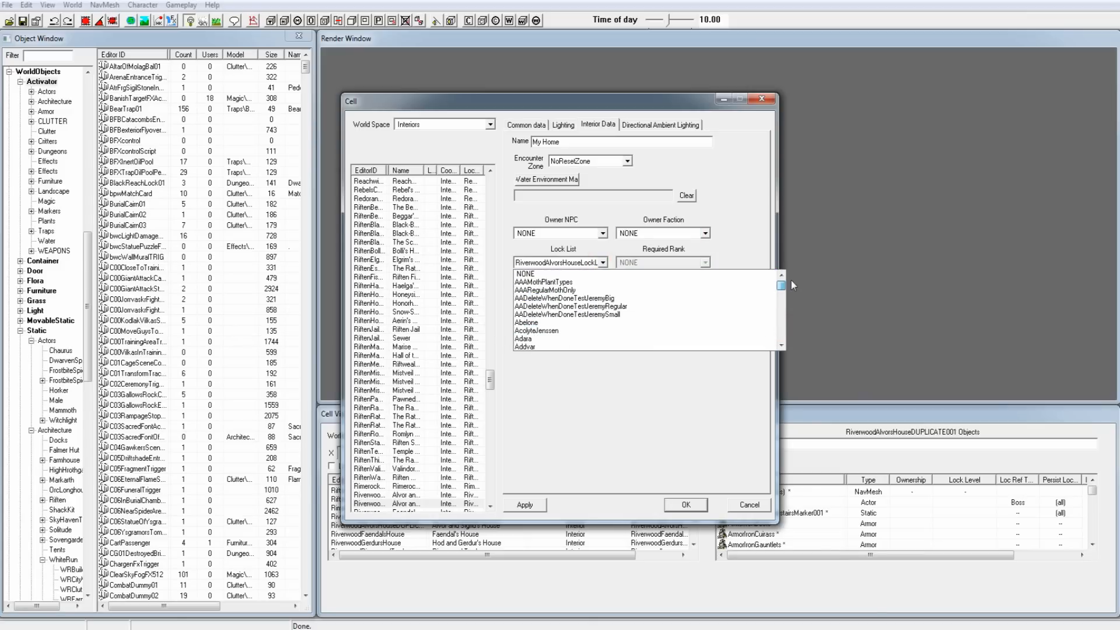
pyautogui.click(719, 274)
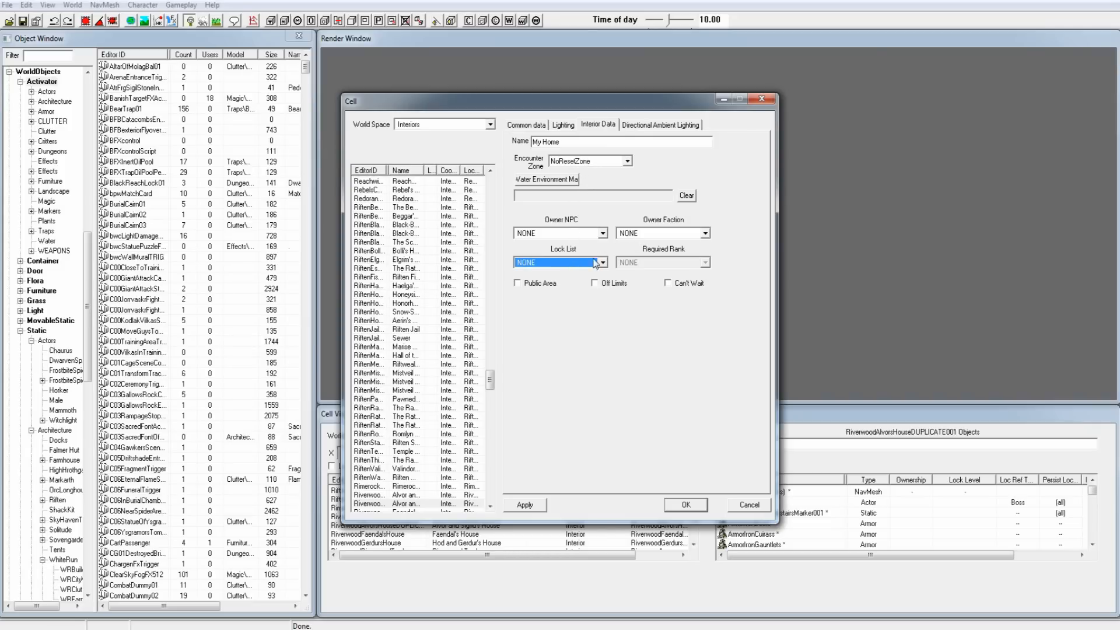
# - Set the cell's music type to MUSExploreSovngarde, turn off Can't Travel From Here, and accept the cell settings
pyautogui.click(534, 126)
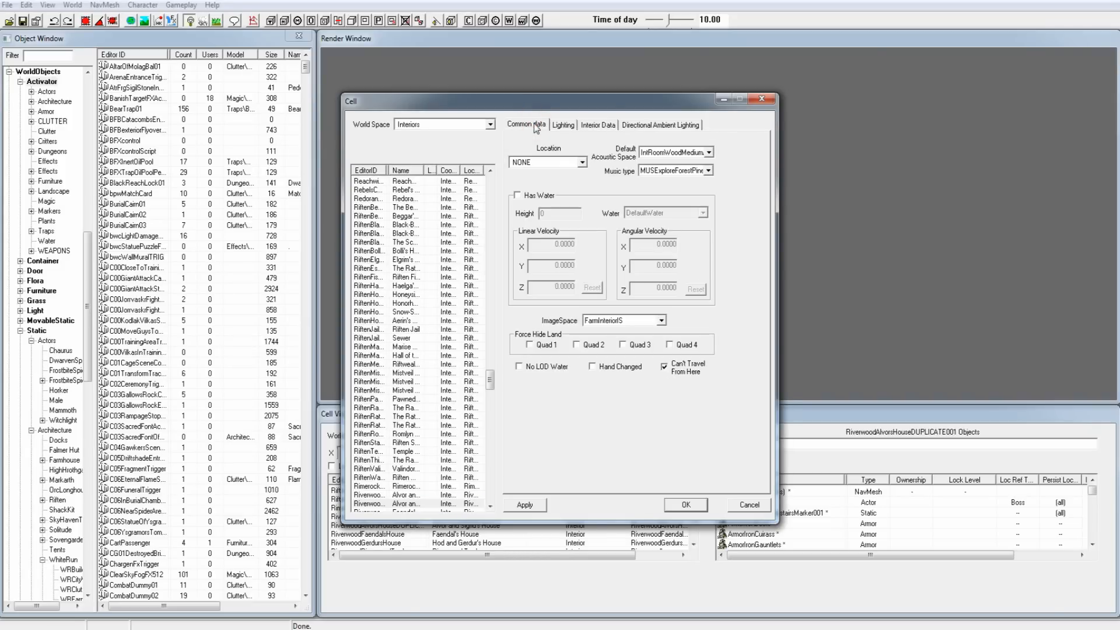
pyautogui.click(678, 172)
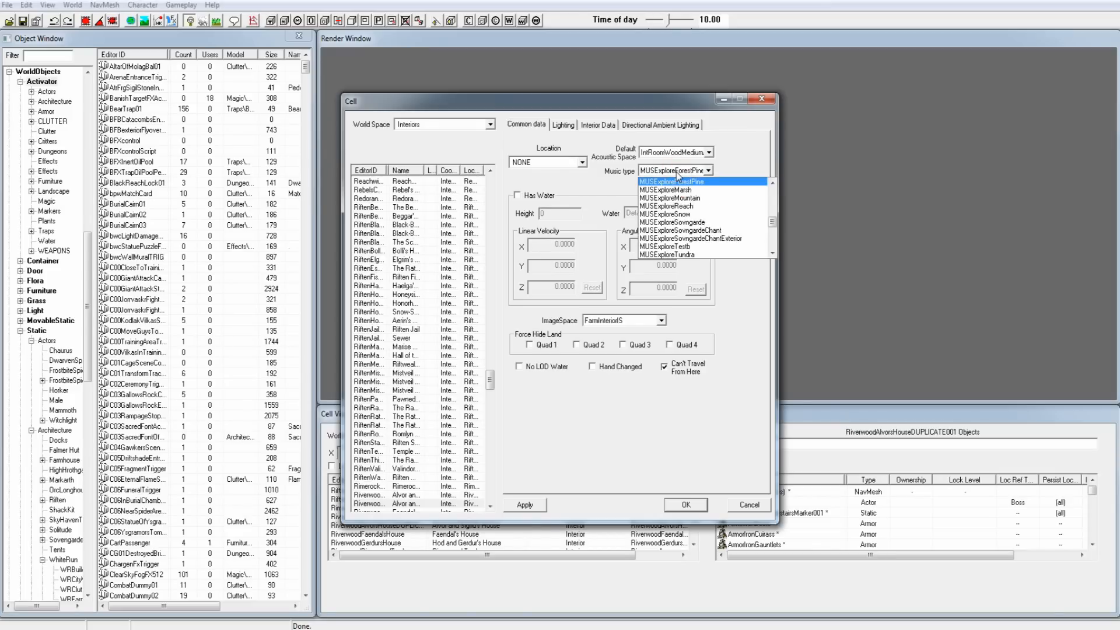
pyautogui.click(696, 224)
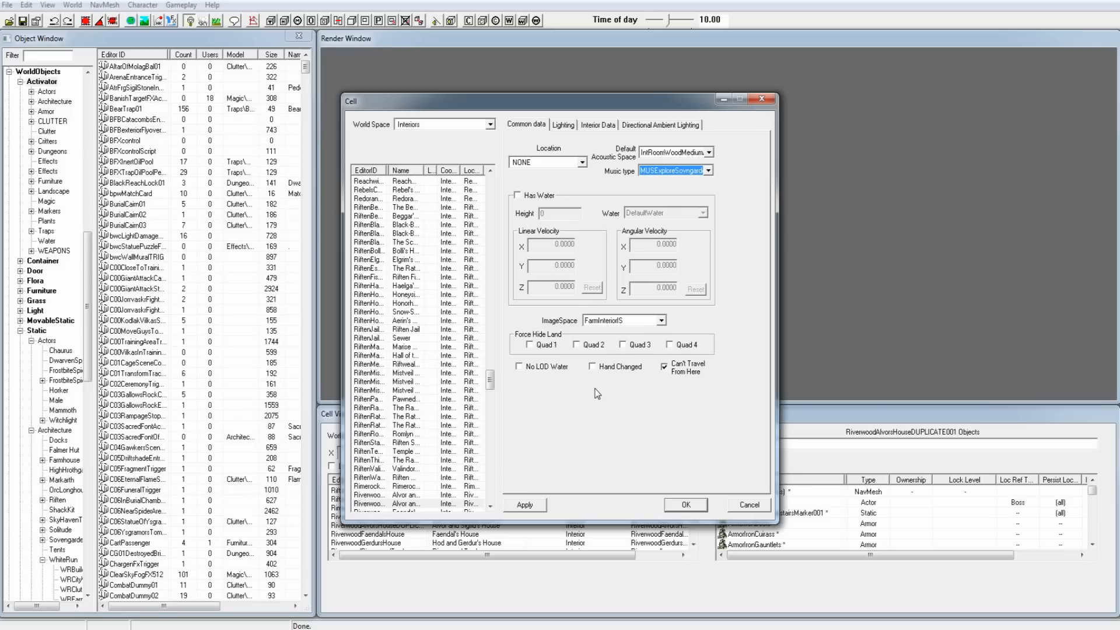
pyautogui.click(679, 373)
pyautogui.click(683, 512)
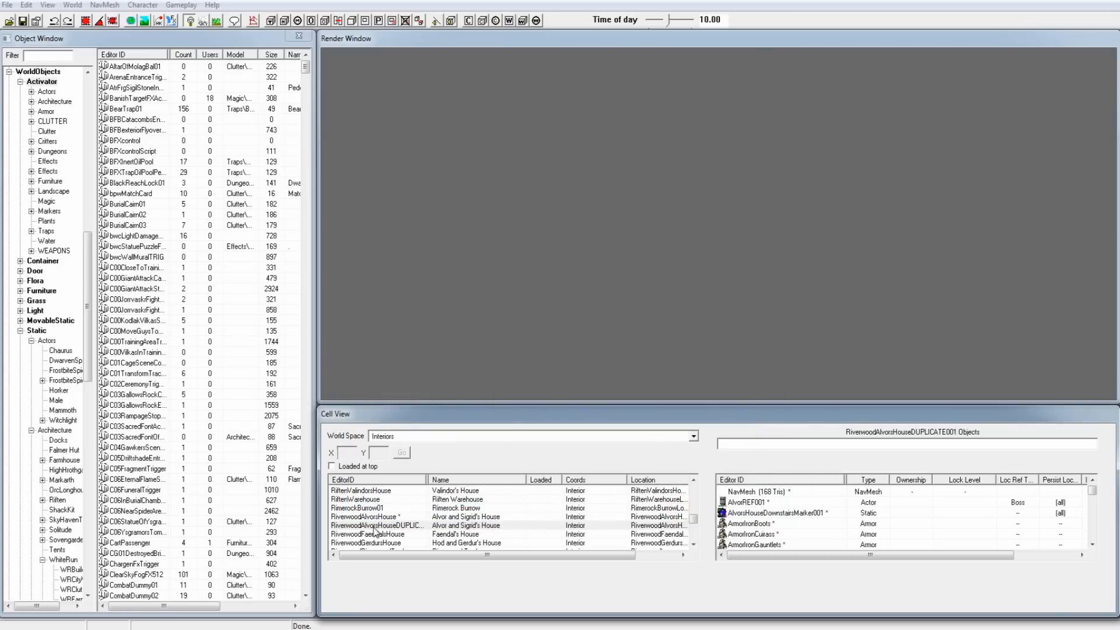
# - Rename the duplicated cell's editor ID to 000MyHome
pyautogui.click(380, 527)
pyautogui.click(382, 527)
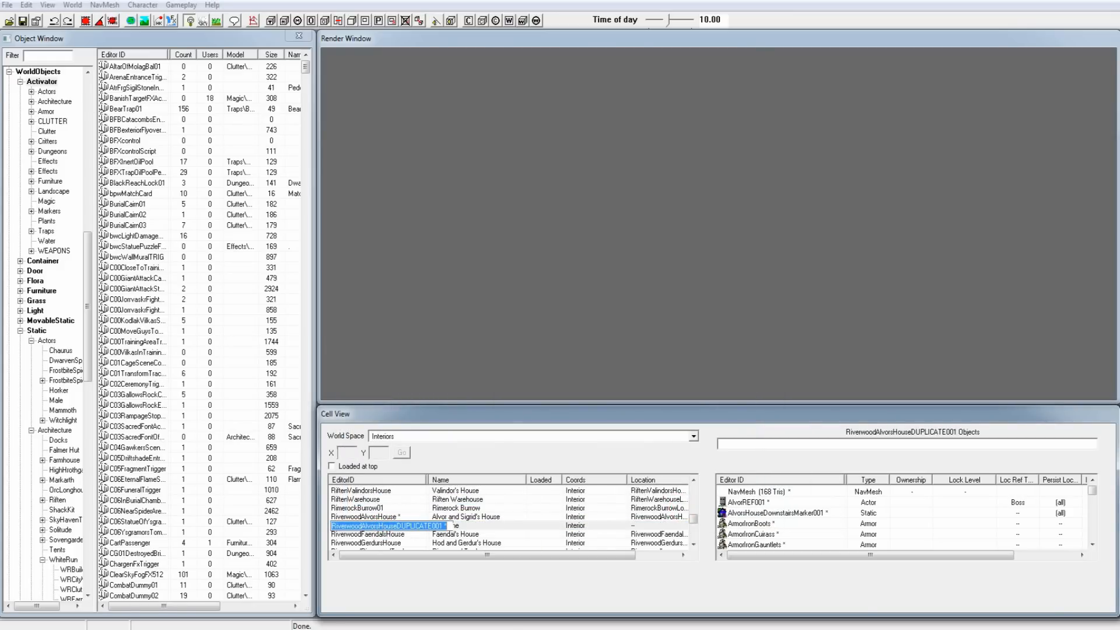
pyautogui.press('BackSpace')
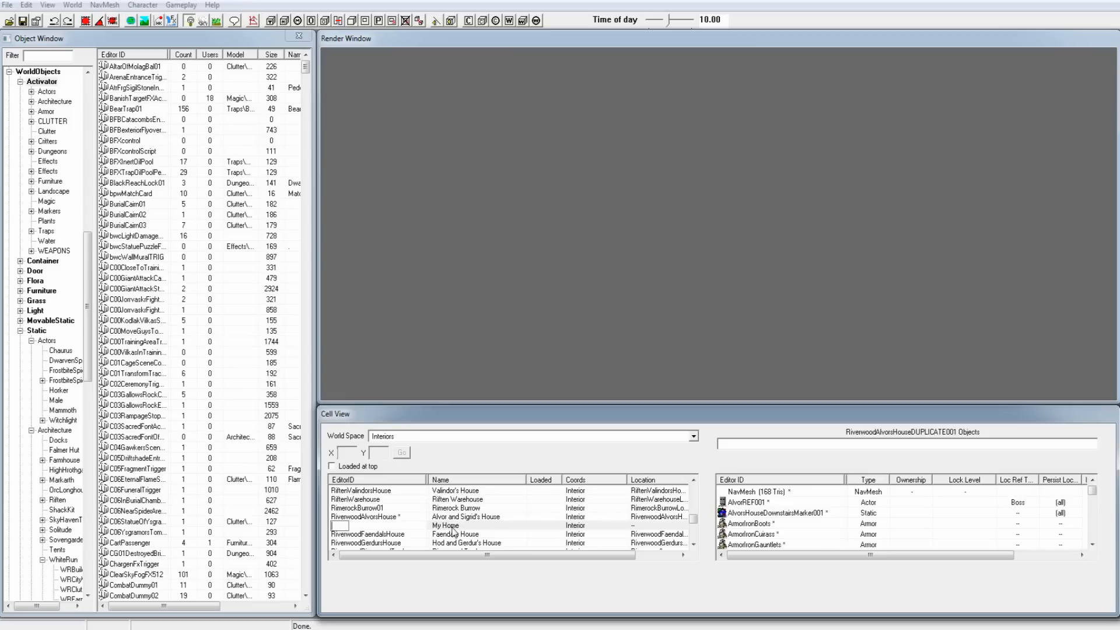
pyautogui.write('000MyHome')
pyautogui.press('Return')
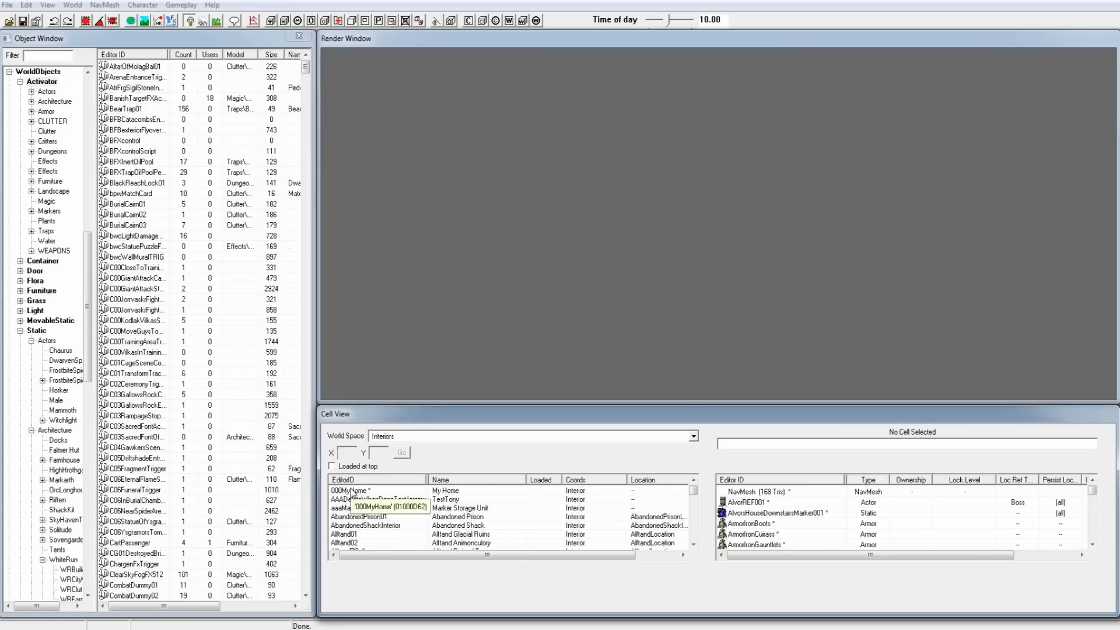
# - Load the 000MyHome cell in the render view, accepting all warnings
pyautogui.click(354, 494)
pyautogui.rightClick(353, 494)
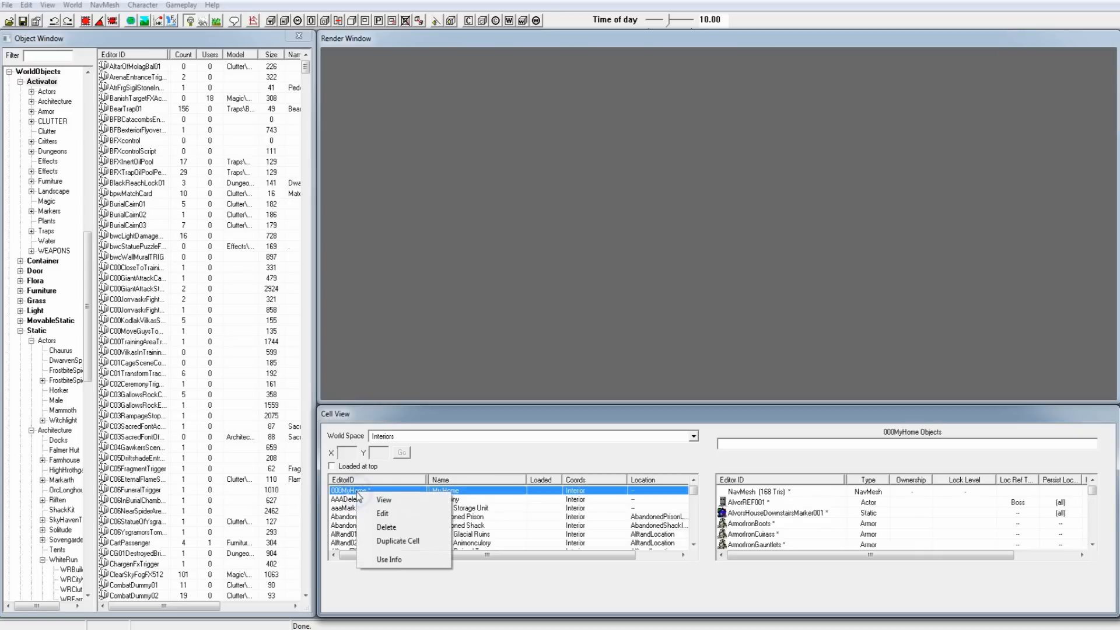
pyautogui.click(352, 491)
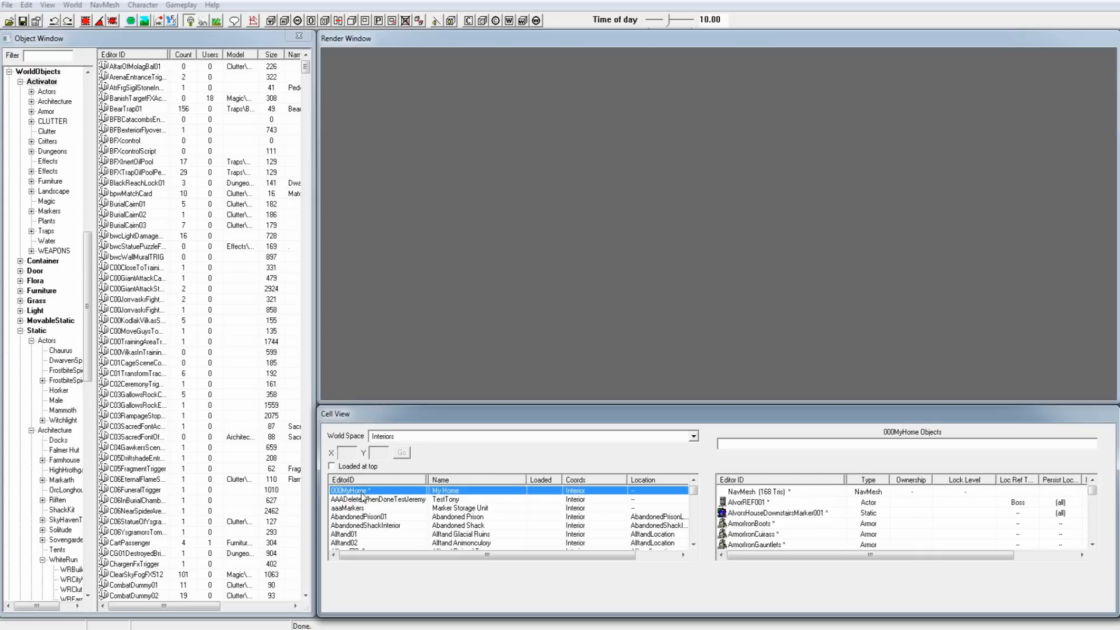
pyautogui.doubleClick(361, 492)
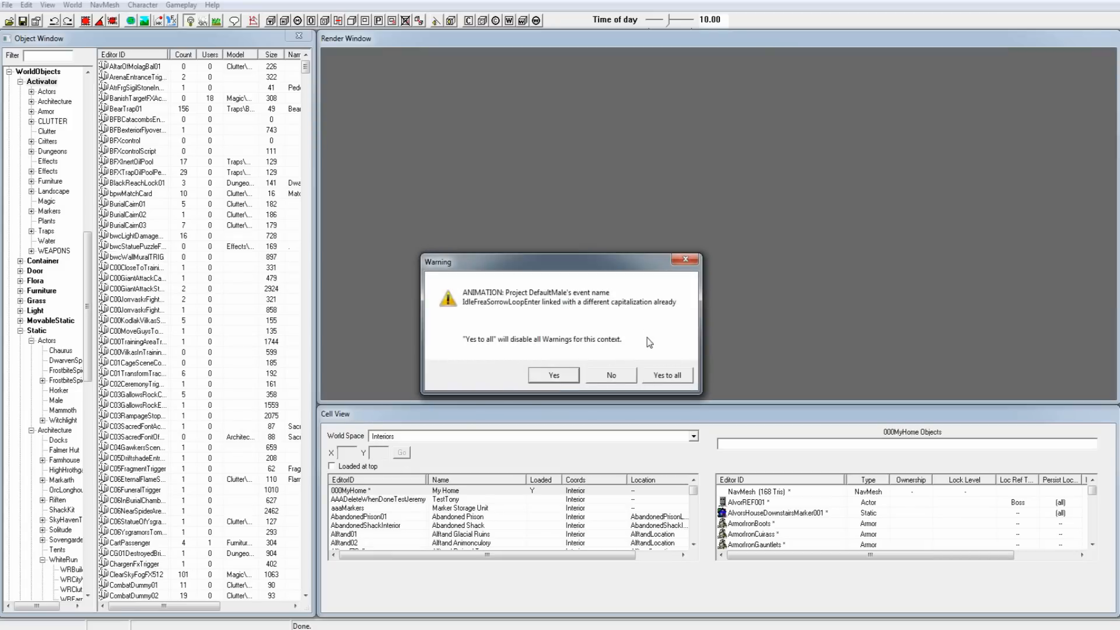
pyautogui.click(672, 379)
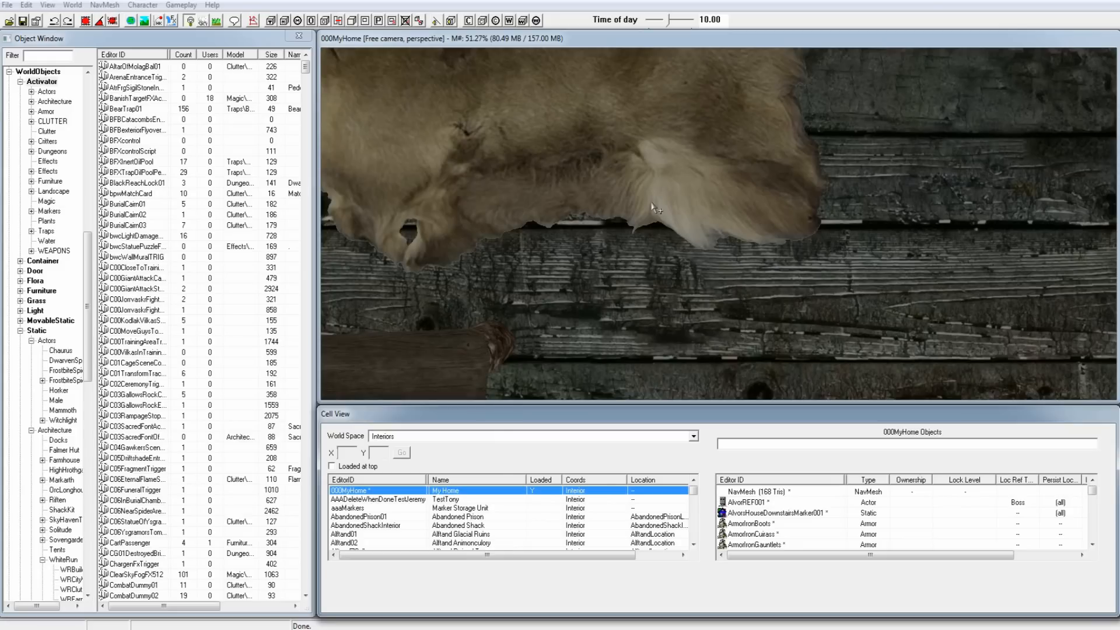
# - Examine the house interior in the render view, including the characters standing near the dining table
pyautogui.click(656, 155)
pyautogui.scroll(-5, 655, 156)
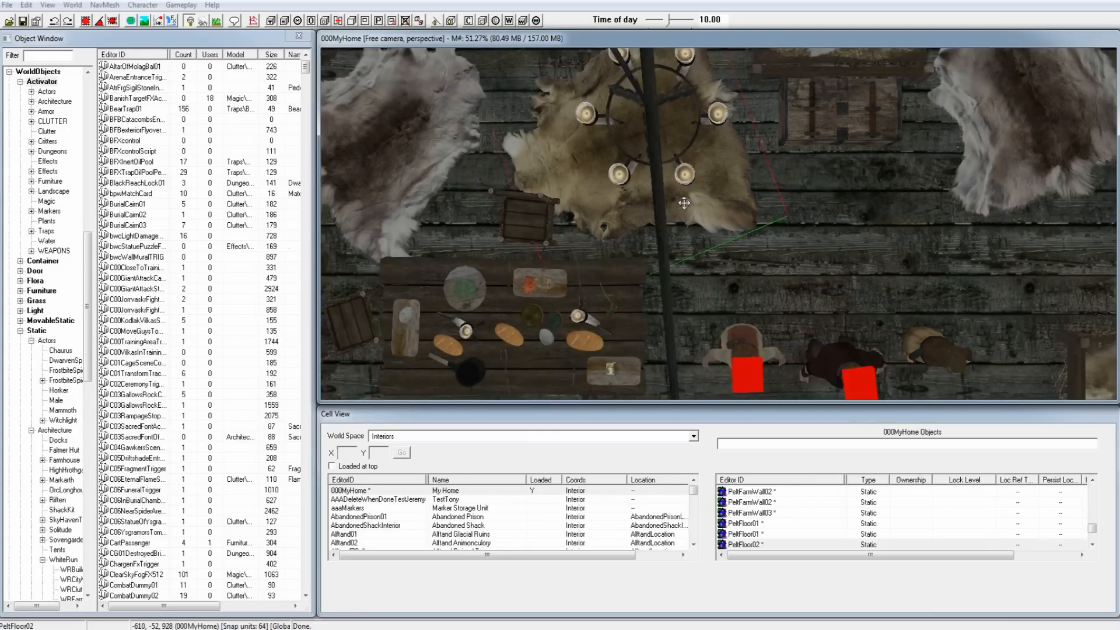
pyautogui.keyDown('shift'); pyautogui.moveTo(685, 202); pyautogui.dragTo(629, 139, button='middle'); pyautogui.keyUp('shift')
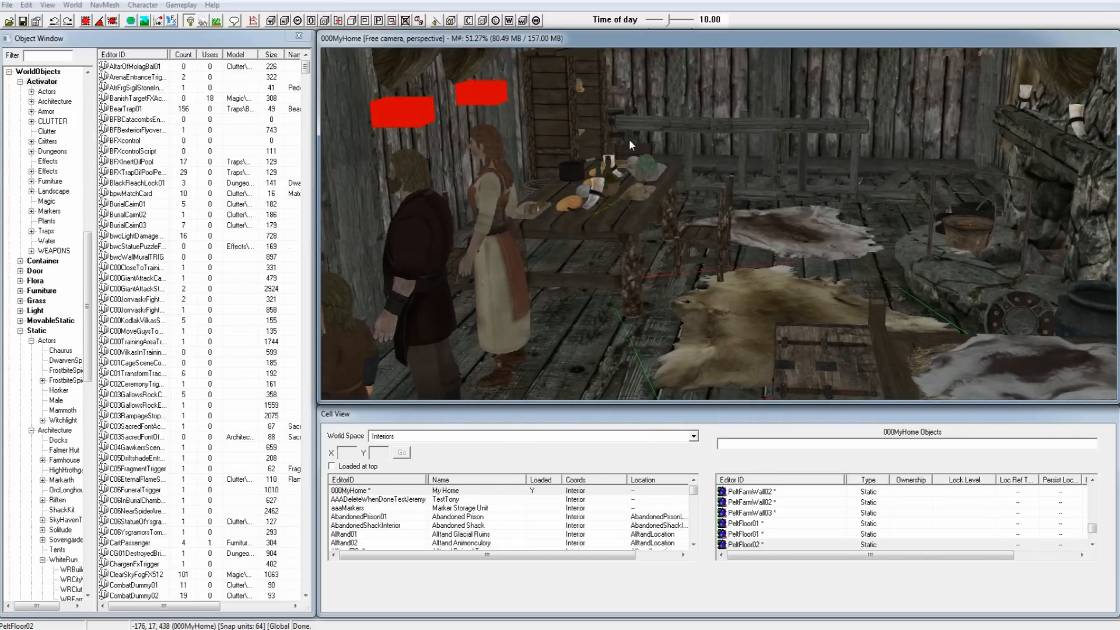
pyautogui.press('a')
pyautogui.press('a')
pyautogui.press('a')
pyautogui.keyDown('shift'); pyautogui.moveTo(641, 165); pyautogui.dragTo(688, 208, button='middle'); pyautogui.keyUp('shift')
pyautogui.press('a')
pyautogui.scroll(1, 651, 192)
pyautogui.scroll(-2, 685, 187)
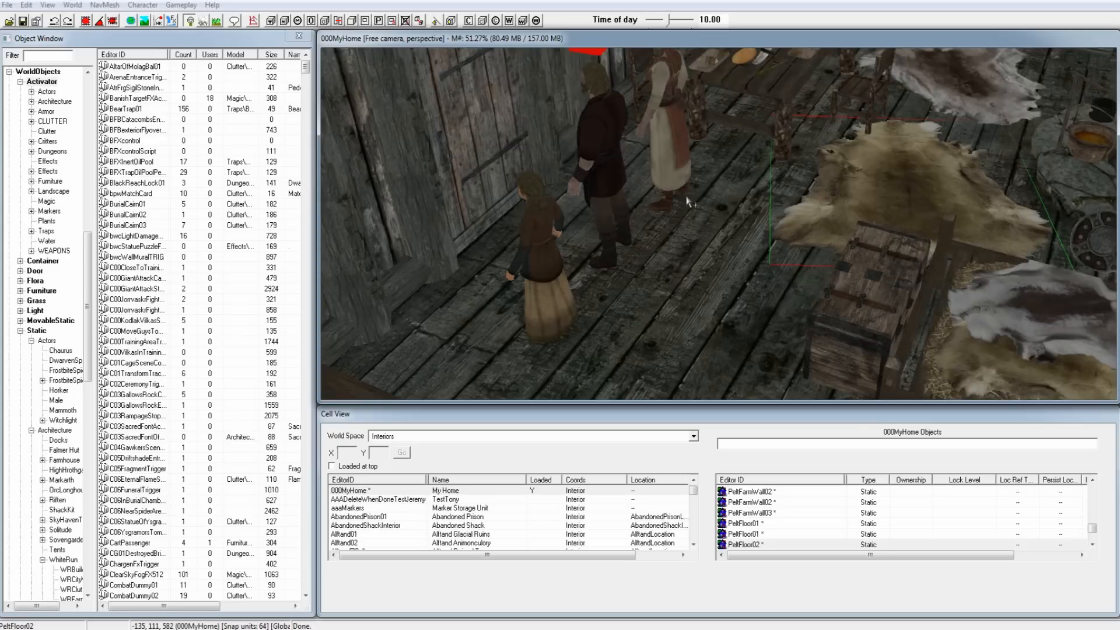
# - Delete the three characters standing near the dining table, accepting the warning about the Boss location reference
pyautogui.scroll(-2, 686, 208)
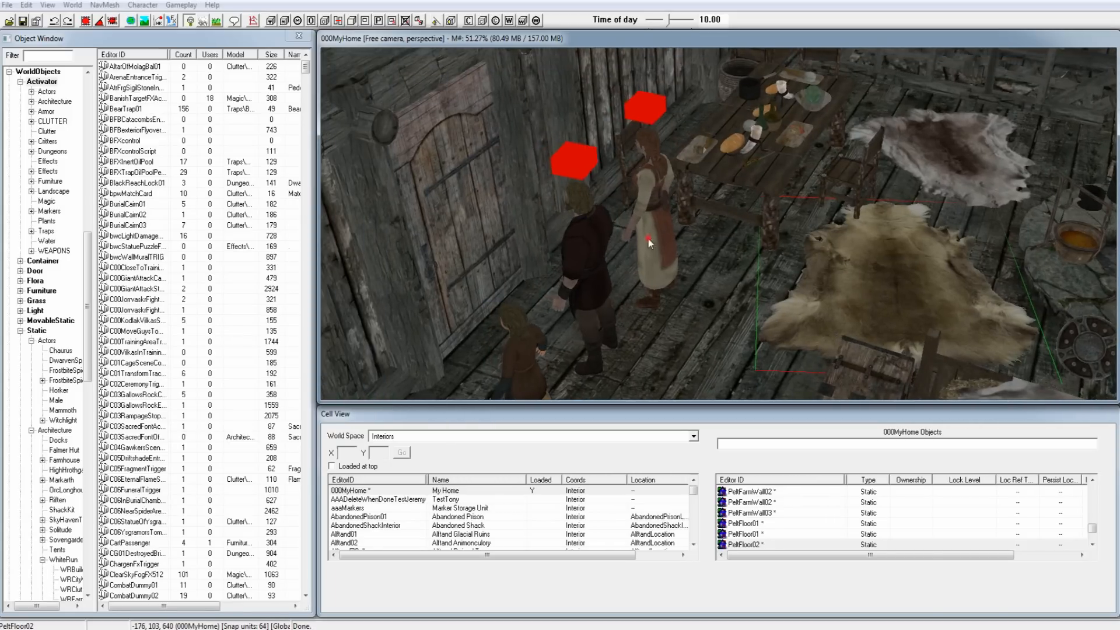
pyautogui.click(650, 239)
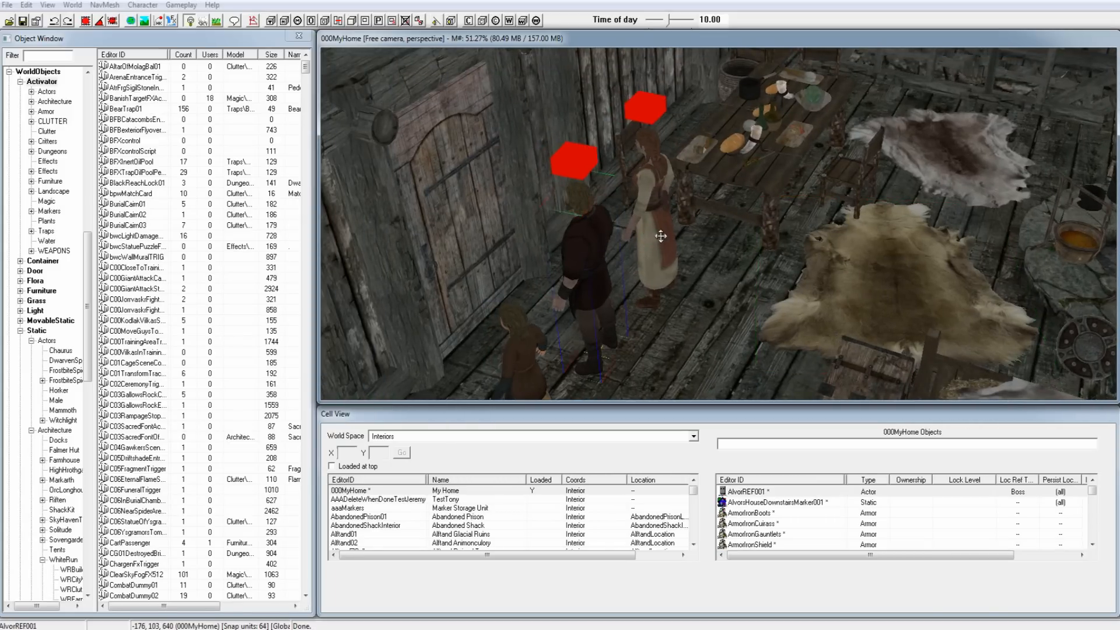
pyautogui.keyDown('ctrl'); pyautogui.click(661, 197); pyautogui.keyUp('ctrl')
pyautogui.scroll(-2, 756, 227)
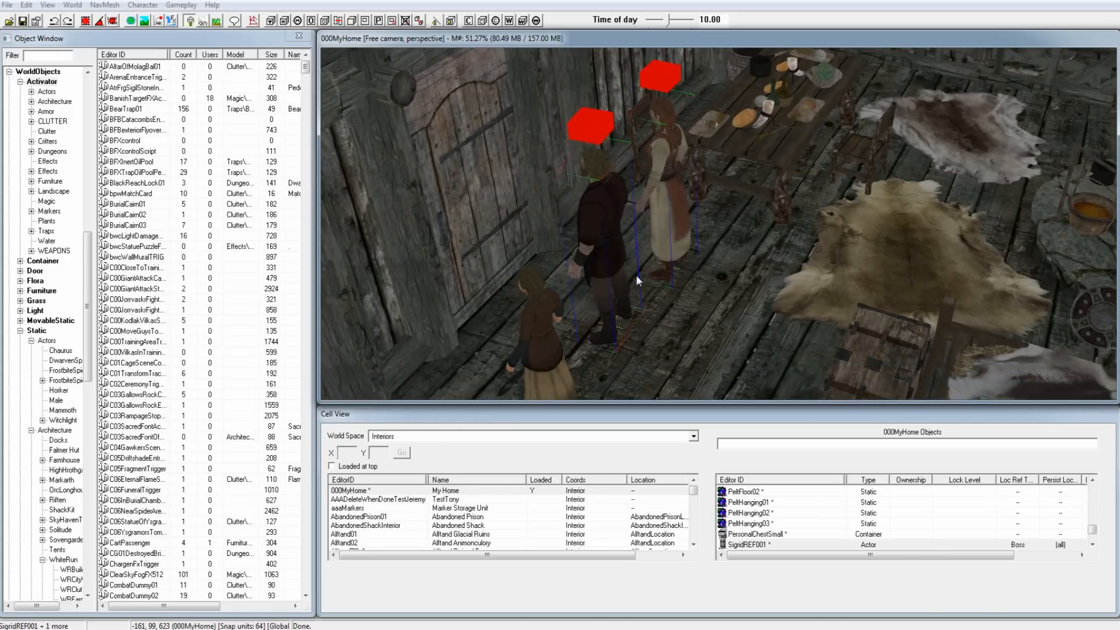
pyautogui.keyDown('ctrl'); pyautogui.click(542, 314); pyautogui.keyUp('ctrl')
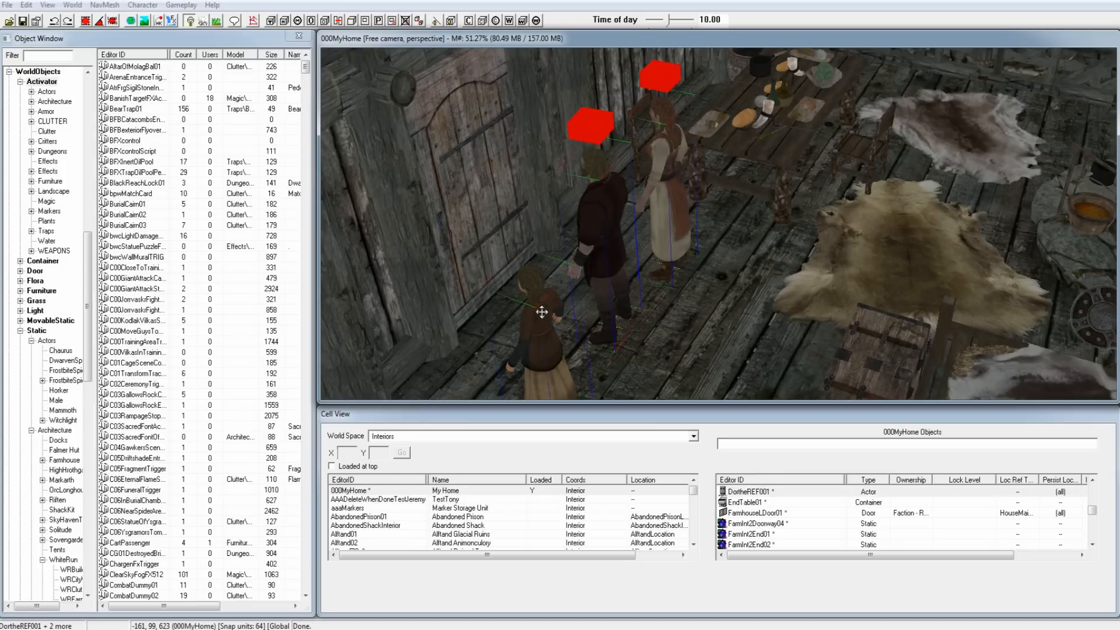
pyautogui.press('Delete')
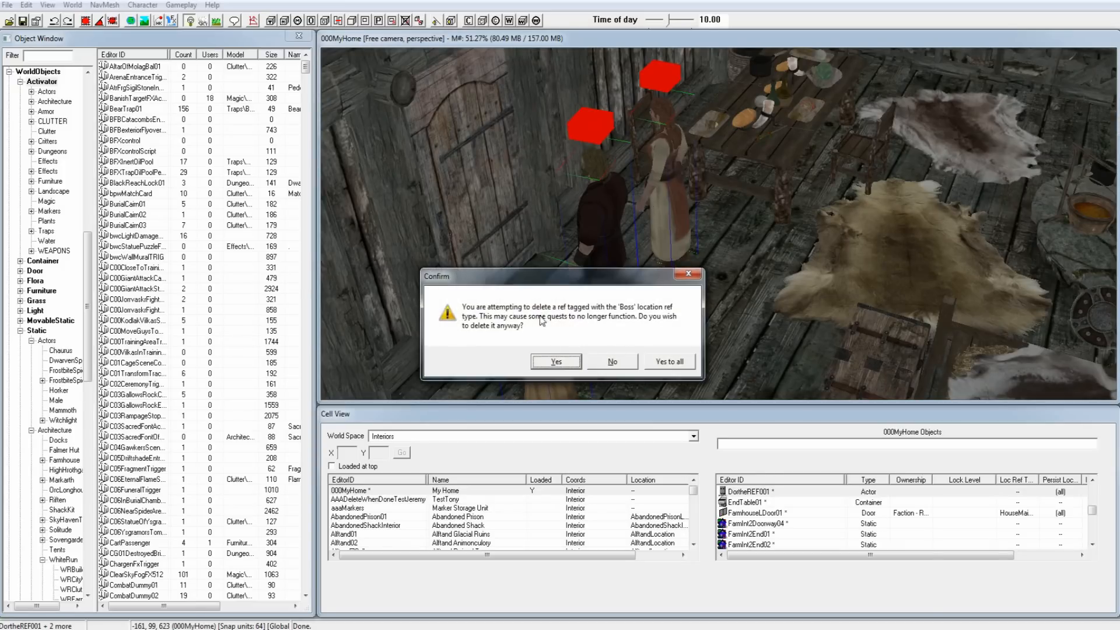
pyautogui.click(556, 362)
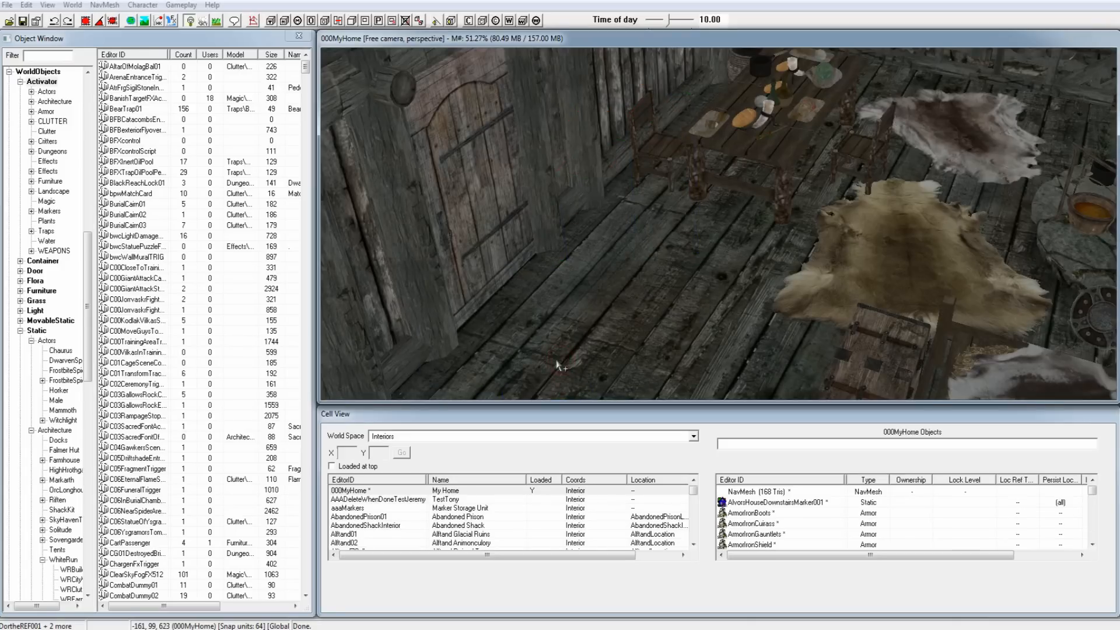
# - Examine the house layout from outside and above, covering both the furnished upper floor and the stone-walled lower floor
pyautogui.click(645, 282)
pyautogui.press('shift')
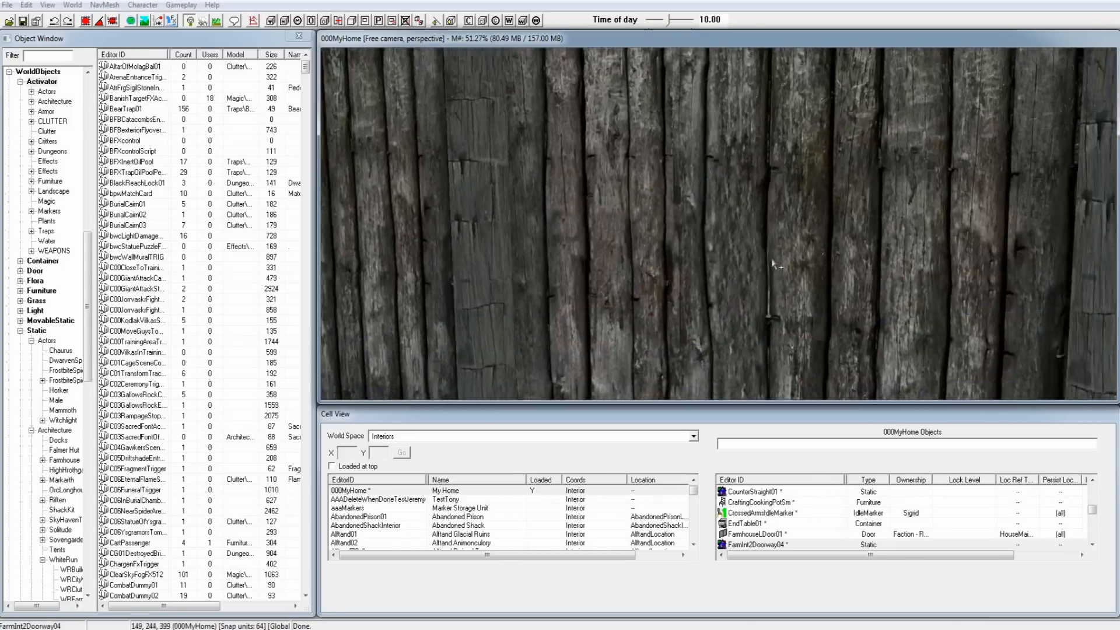
pyautogui.scroll(-10, 794, 261)
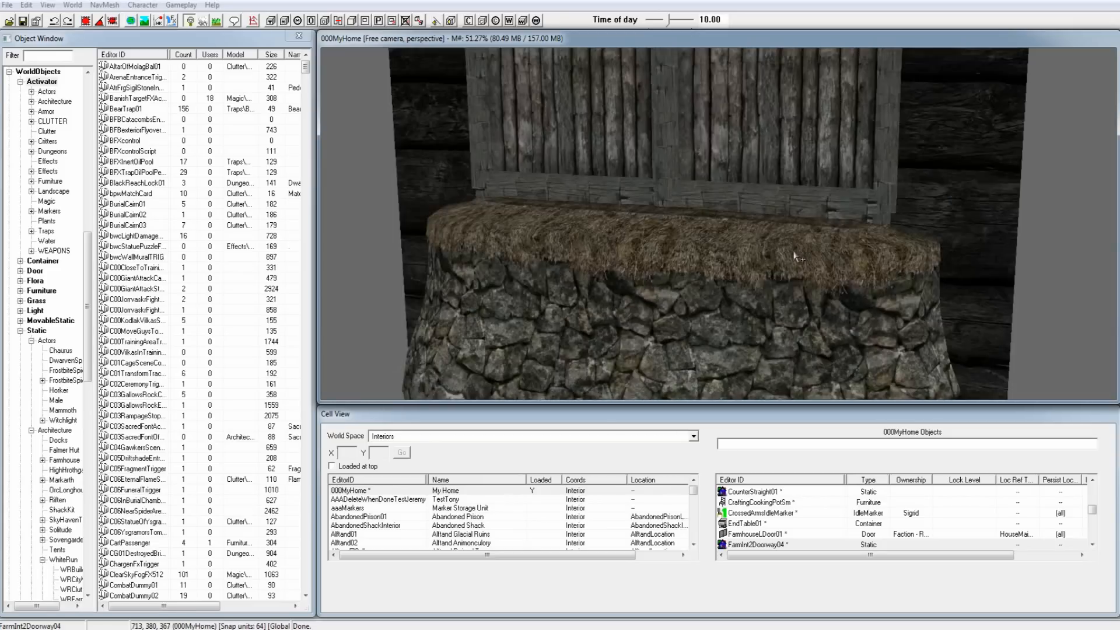
pyautogui.scroll(-10, 794, 257)
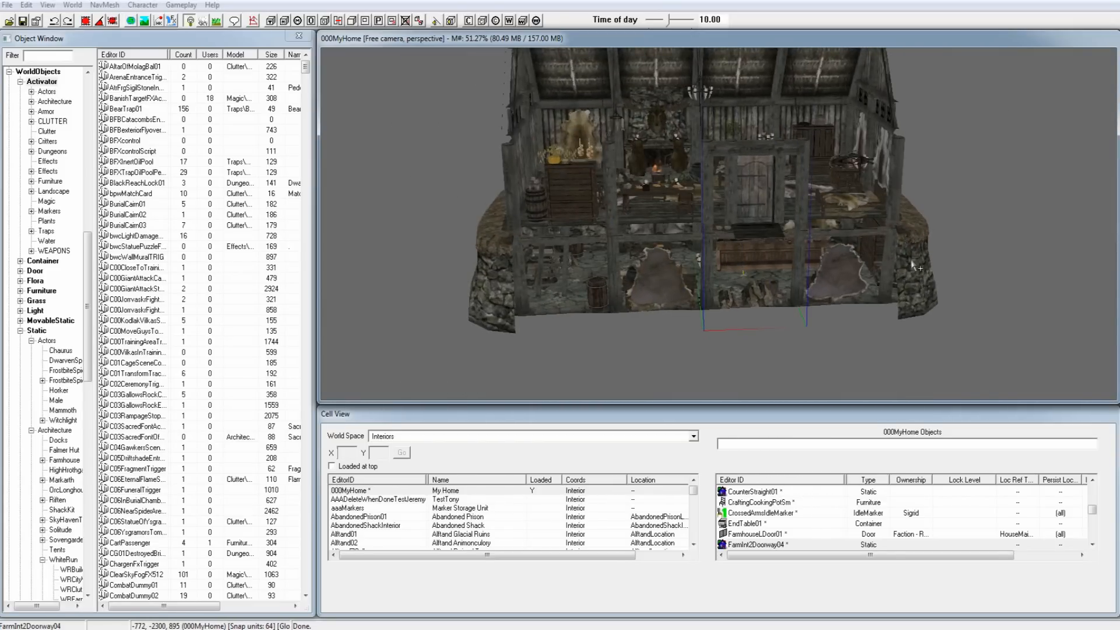
pyautogui.press('shift')
pyautogui.scroll(5, 915, 279)
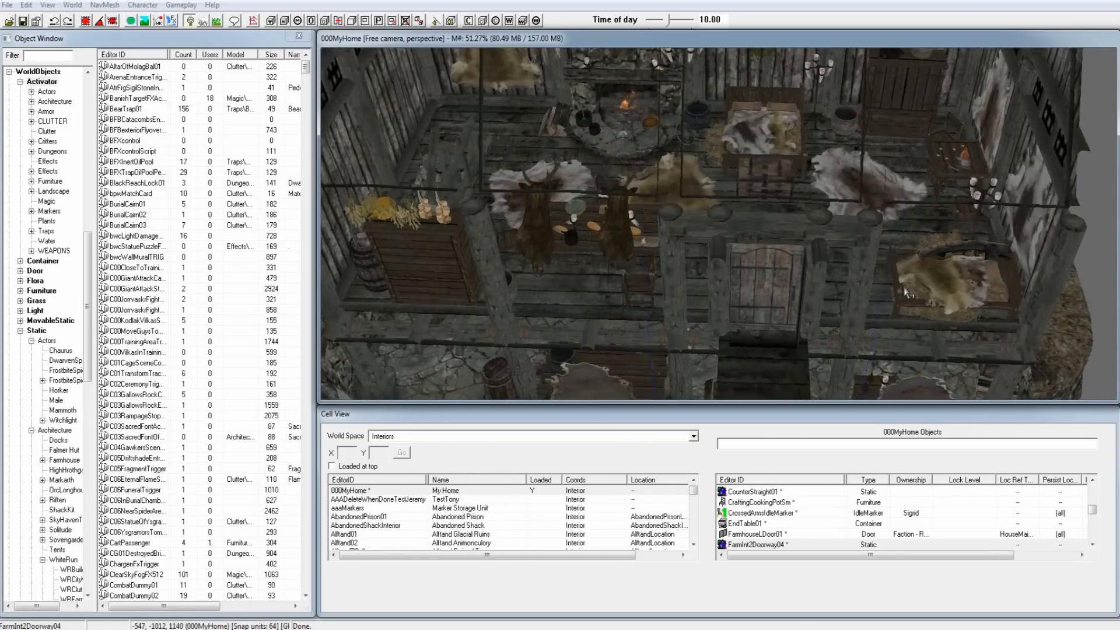
pyautogui.moveTo(876, 287); pyautogui.dragTo(809, 275, button='middle')
pyautogui.moveTo(660, 292); pyautogui.dragTo(661, 259, button='middle')
pyautogui.scroll(4, 661, 259)
pyautogui.press('shift')
pyautogui.scroll(4, 596, 254)
pyautogui.scroll(-4, 596, 255)
pyautogui.press('shift')
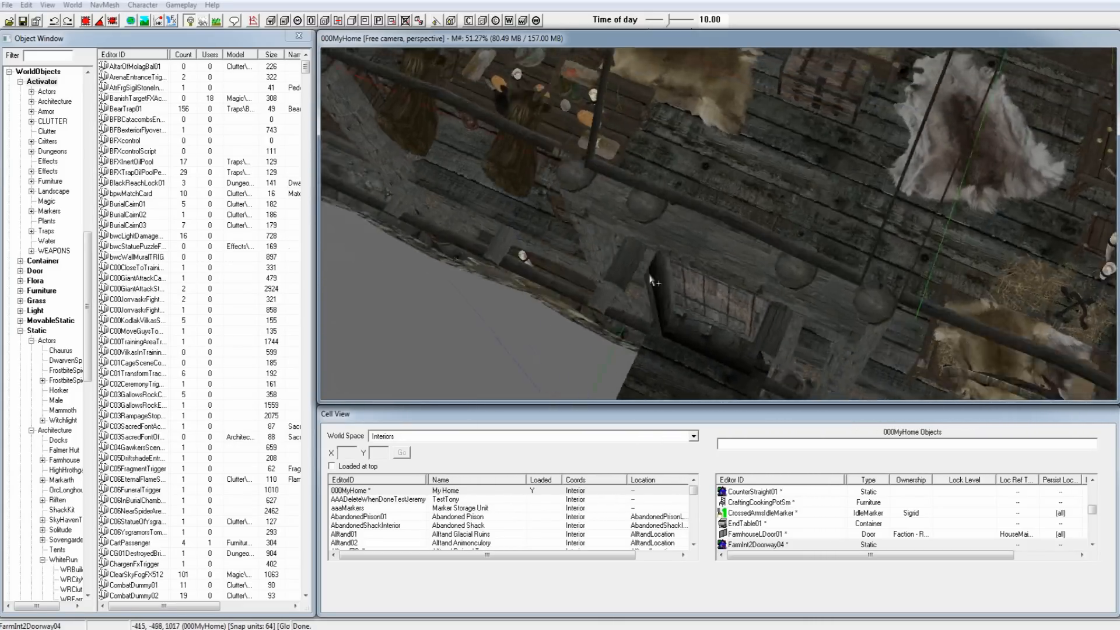
pyautogui.press('shift')
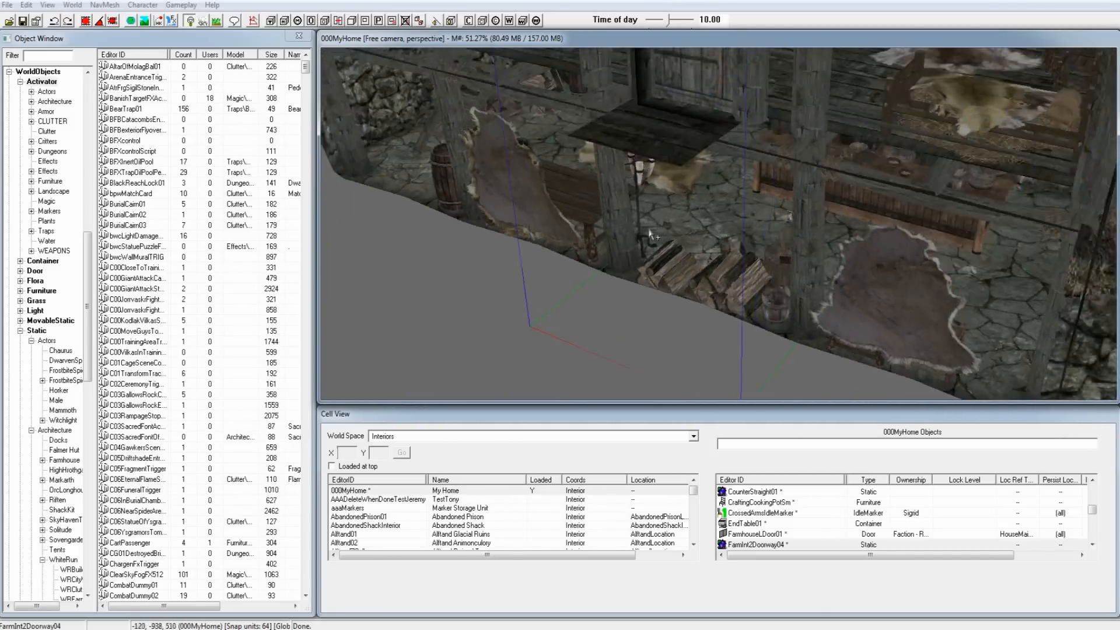
pyautogui.moveTo(660, 220); pyautogui.dragTo(657, 249, button='middle')
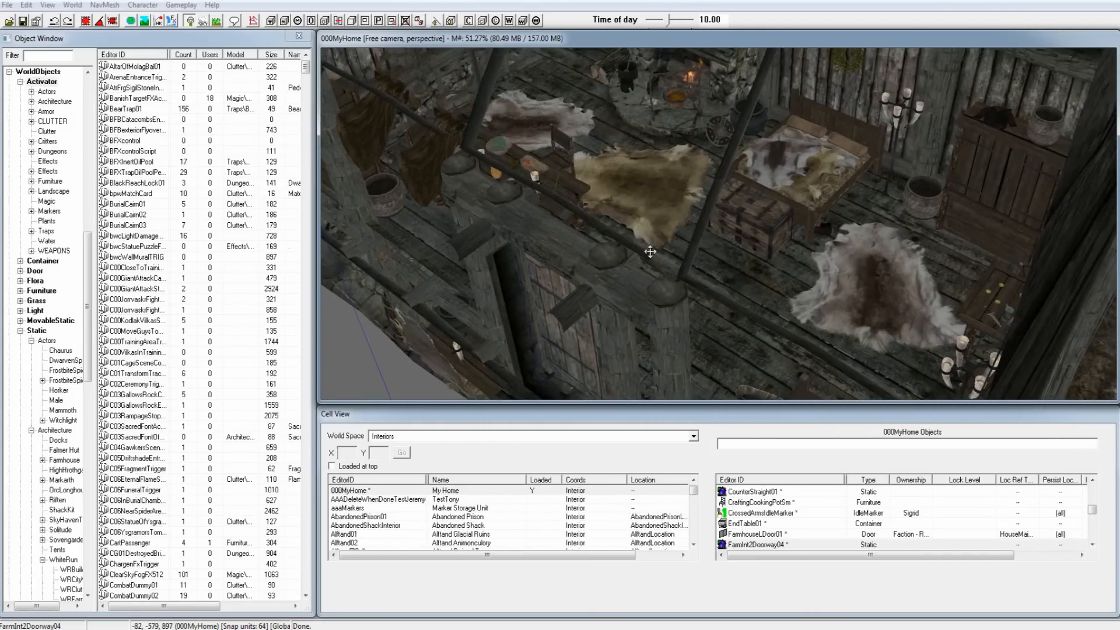
# - Show the markers in the render view and examine them on the upper and lower floors
pyautogui.press('m')
pyautogui.press('shift')
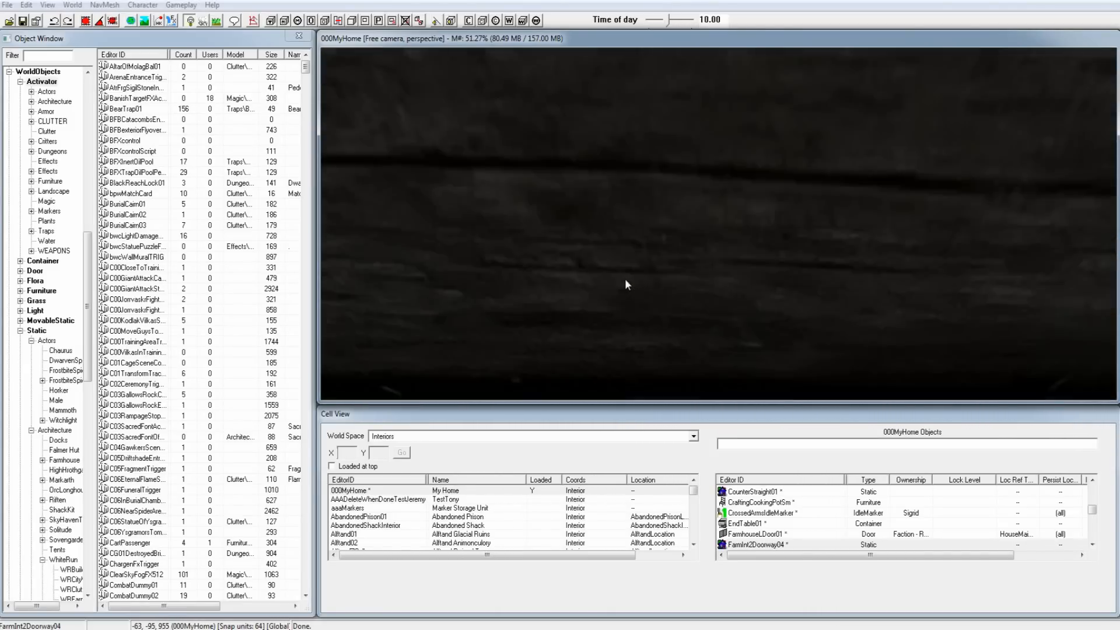
pyautogui.press('shift')
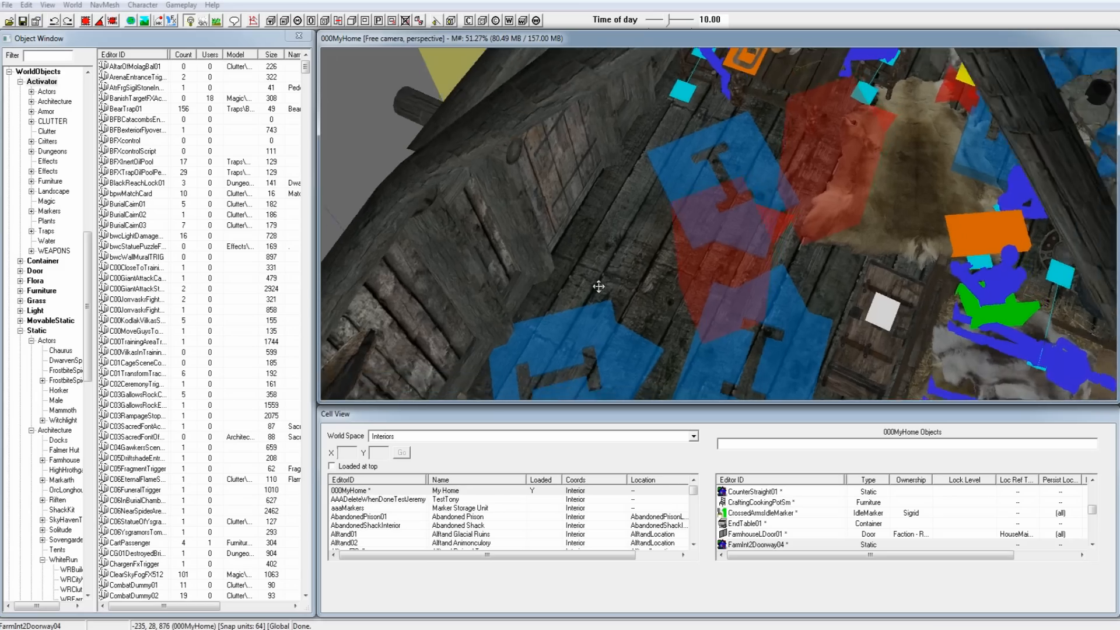
pyautogui.press('shift')
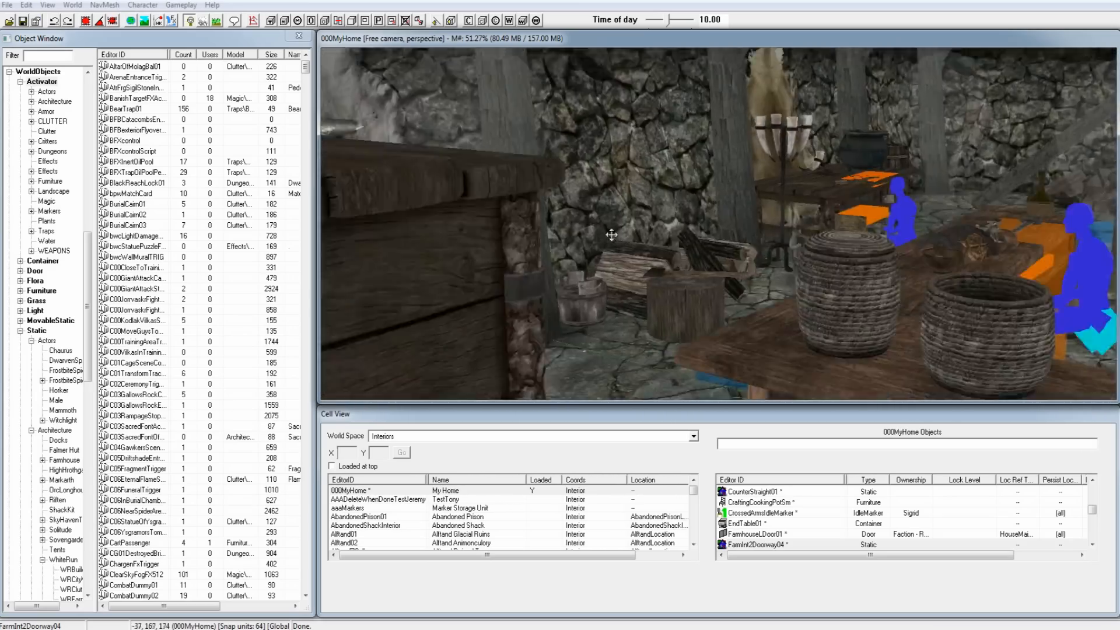
pyautogui.press('shift')
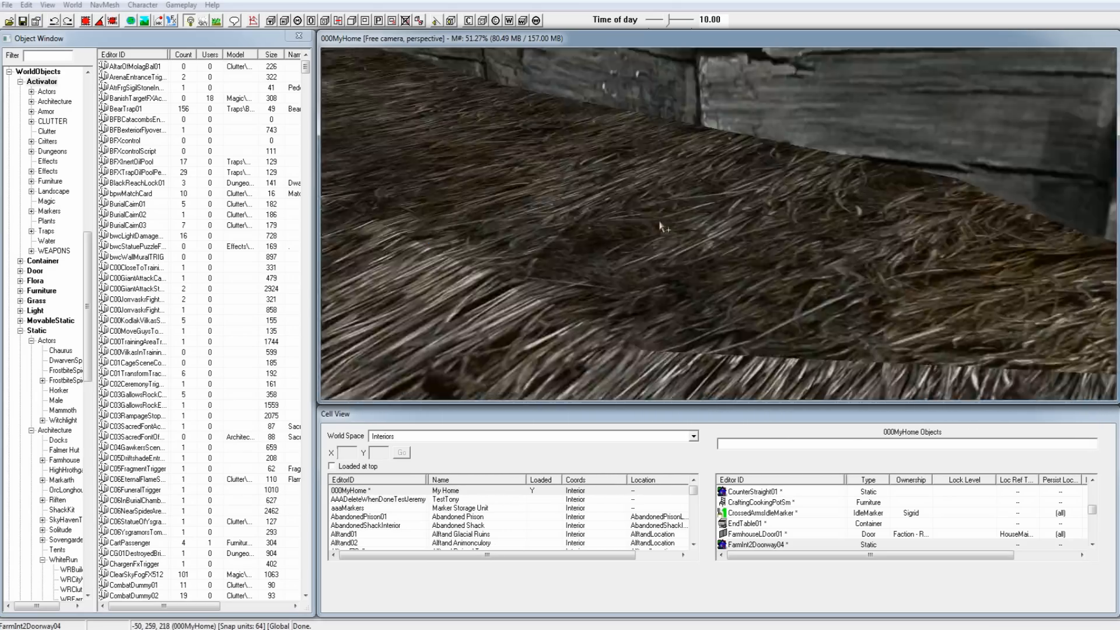
pyautogui.press('shift')
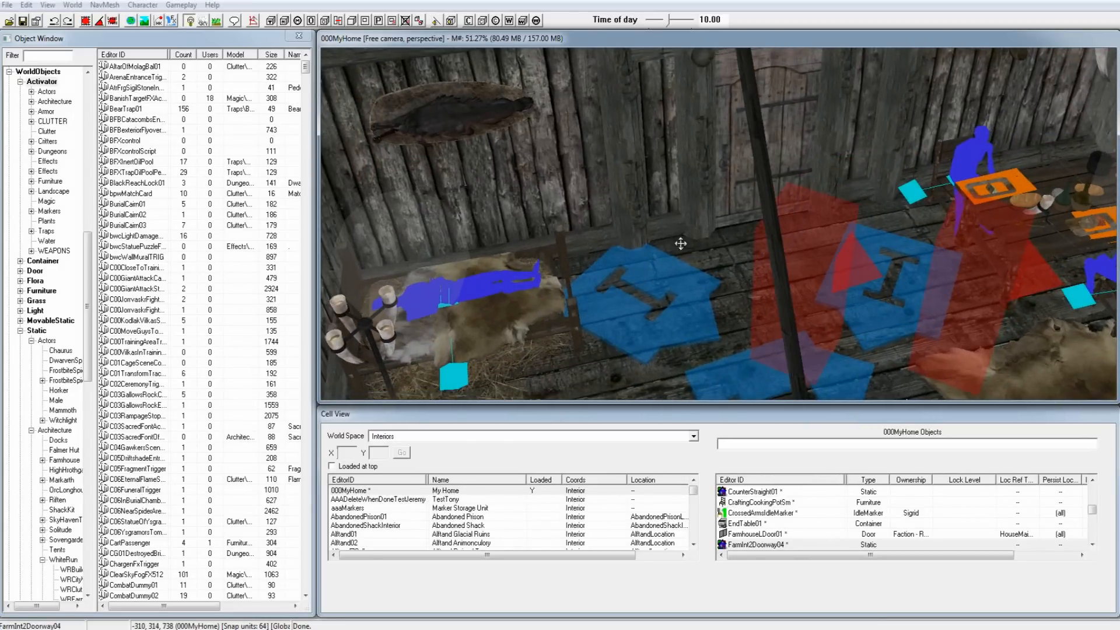
# - Check the FarmhouseLDoor01 reference's properties, close them without changes, and hide the markers
pyautogui.doubleClick(630, 201)
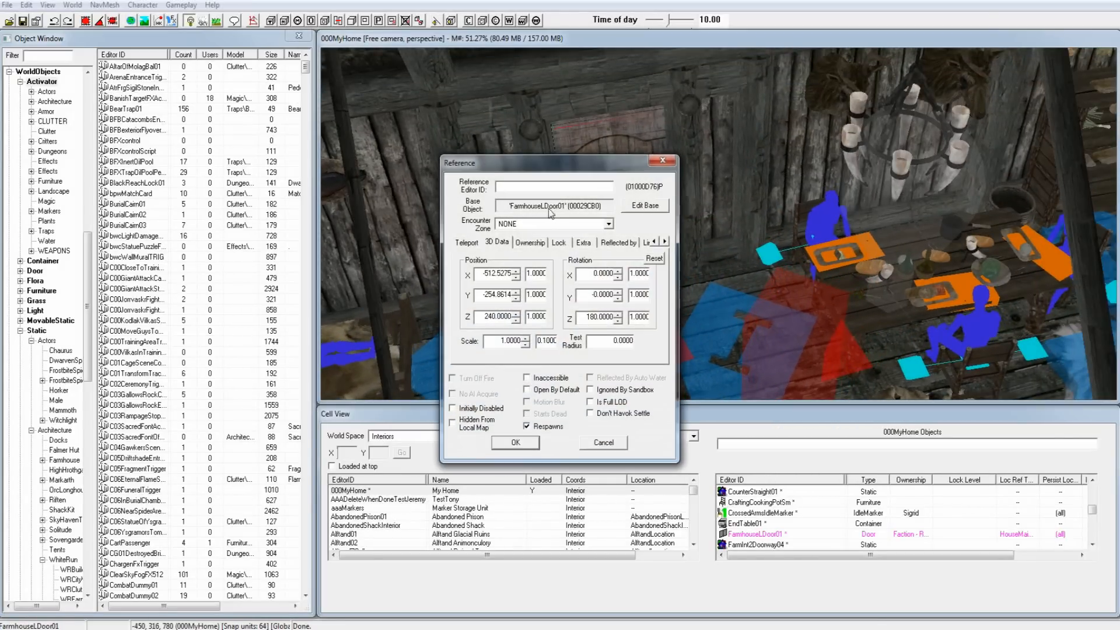
pyautogui.click(603, 442)
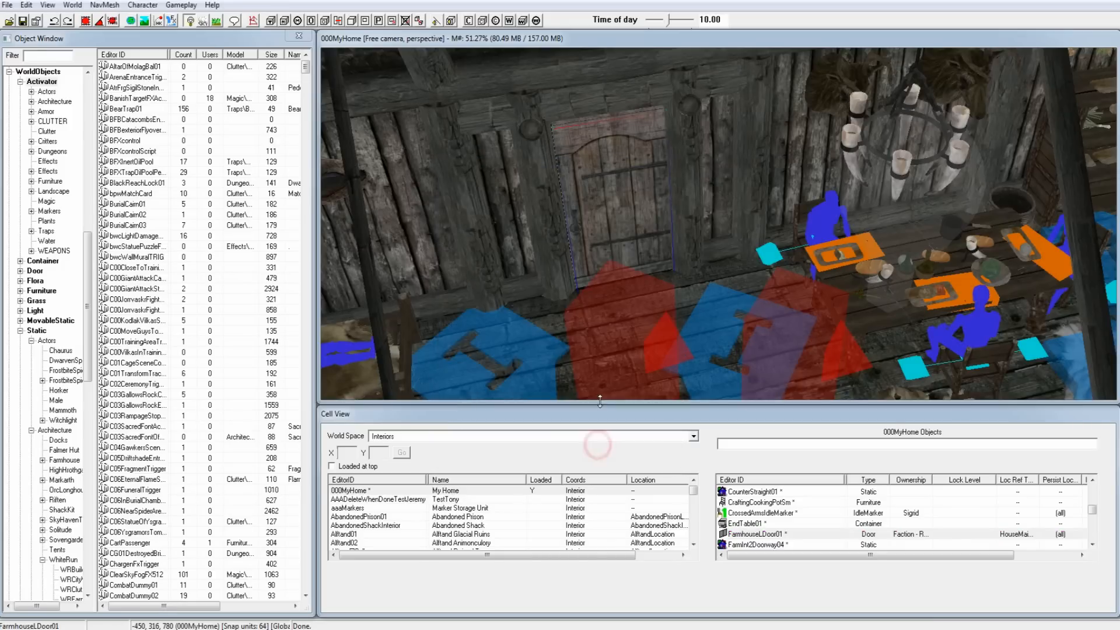
pyautogui.scroll(2, 687, 304)
pyautogui.scroll(-3, 687, 303)
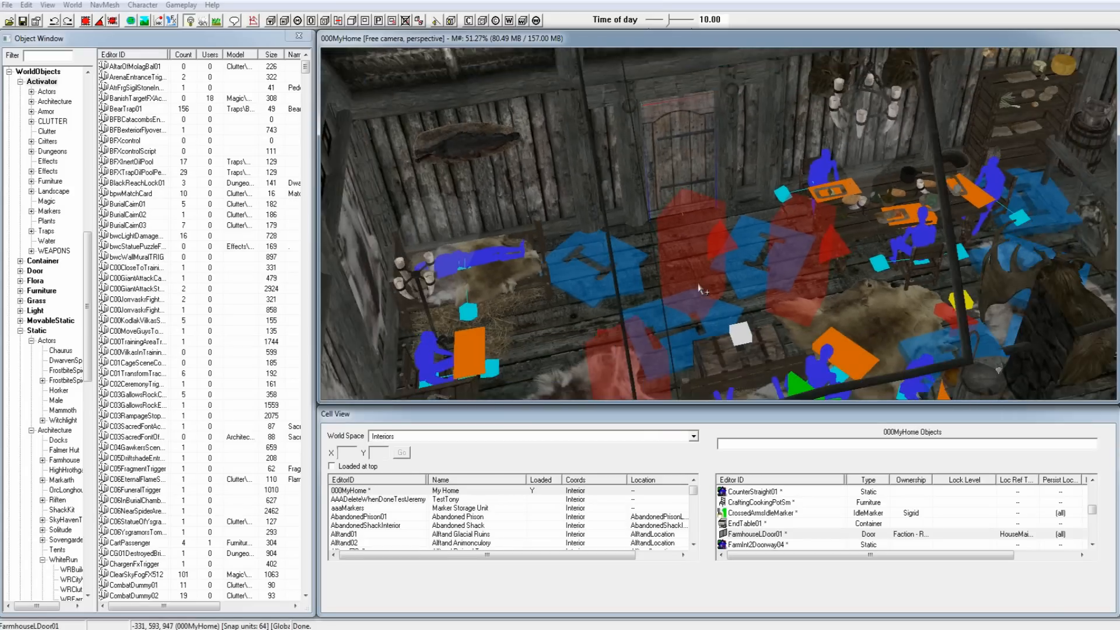
pyautogui.press('m')
# - Delete the large tan PeltFloor02 rug beside the dining table and the PeltFloor01 rug beside the bed
pyautogui.moveTo(705, 286); pyautogui.dragTo(763, 300, button='middle')
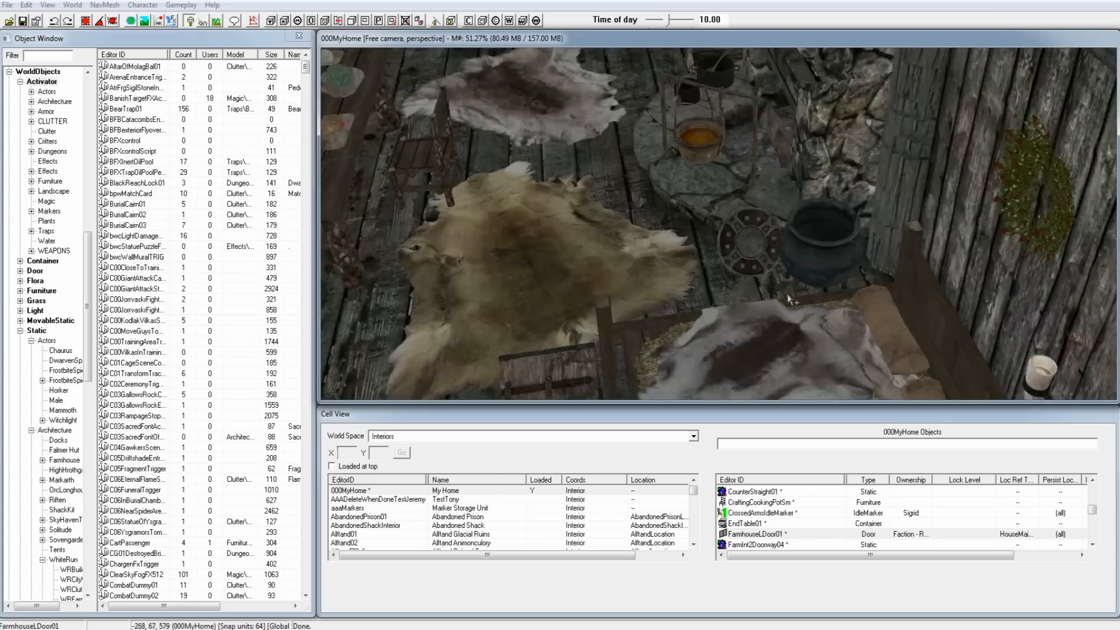
pyautogui.scroll(3, 762, 300)
pyautogui.click(560, 271)
pyautogui.keyDown('shift'); pyautogui.moveTo(560, 271); pyautogui.dragTo(669, 266, button='middle'); pyautogui.keyUp('shift')
pyautogui.scroll(-3, 669, 266)
pyautogui.scroll(5, 669, 266)
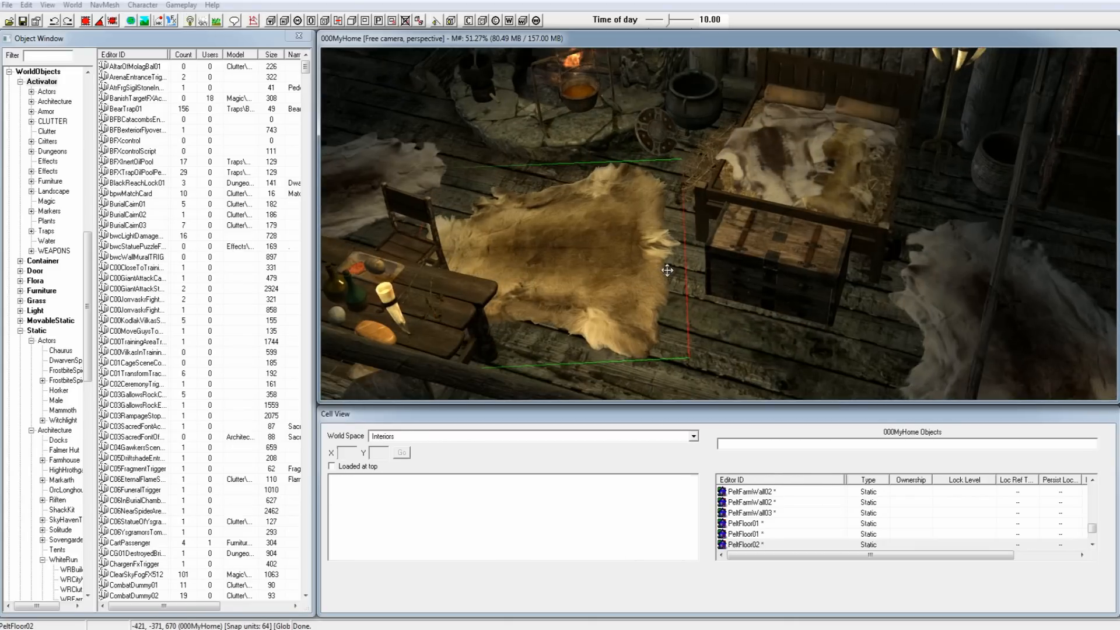
pyautogui.press('Delete')
pyautogui.scroll(-2, 645, 252)
pyautogui.click(962, 301)
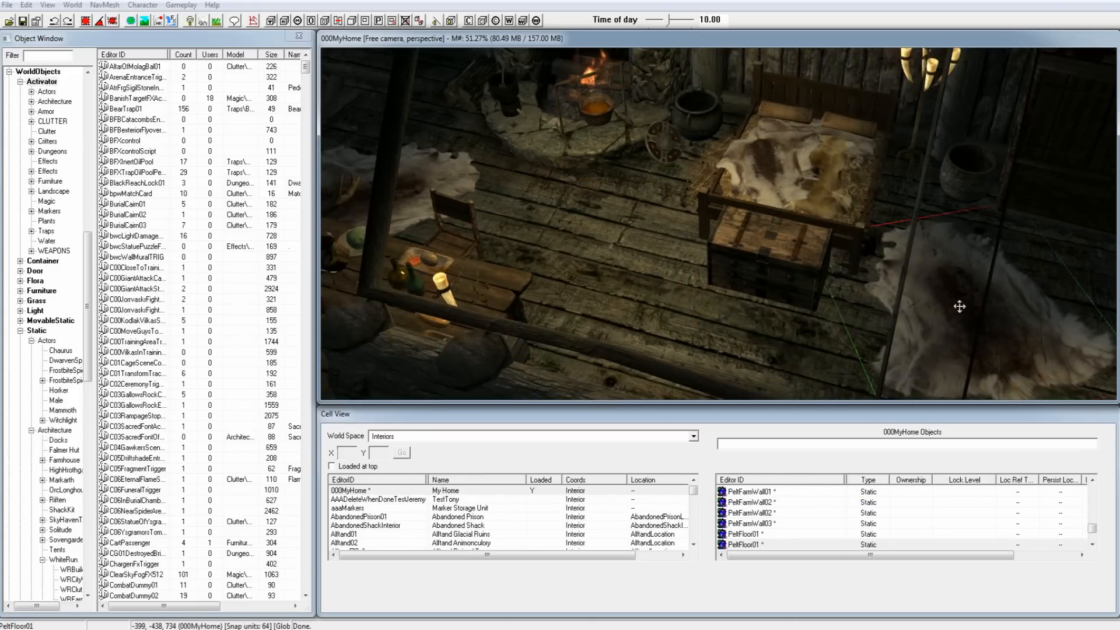
pyautogui.press('Delete')
# - Move the TreasBanditChest away from the foot of the bed, scale it down, and bring it onto the bed
pyautogui.click(763, 272)
pyautogui.moveTo(753, 257); pyautogui.dragTo(994, 242)
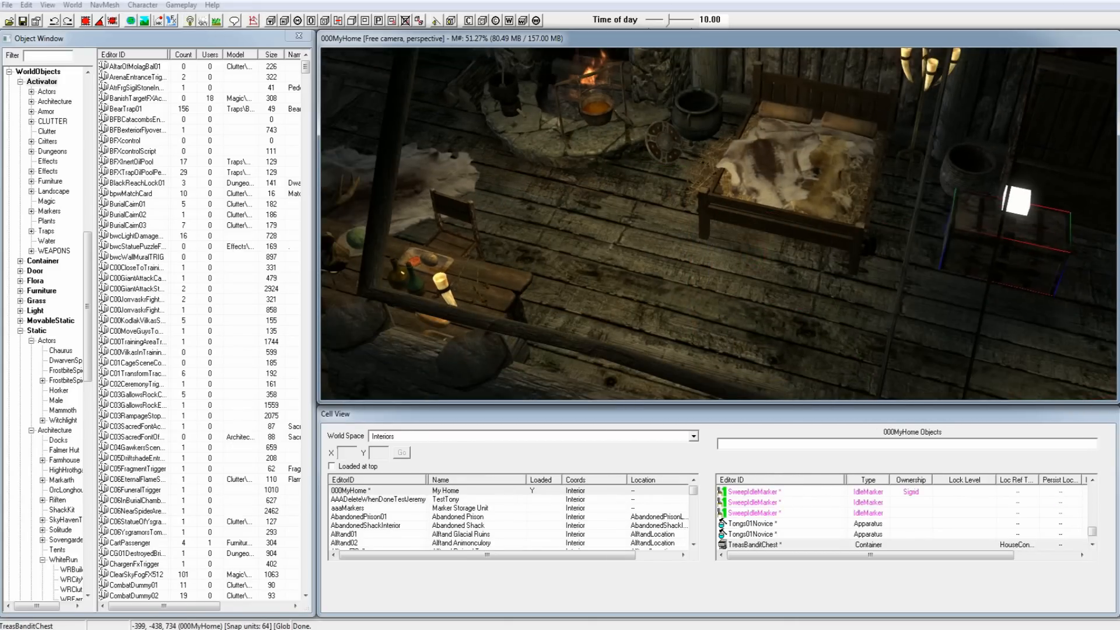
pyautogui.scroll(-2, 991, 214)
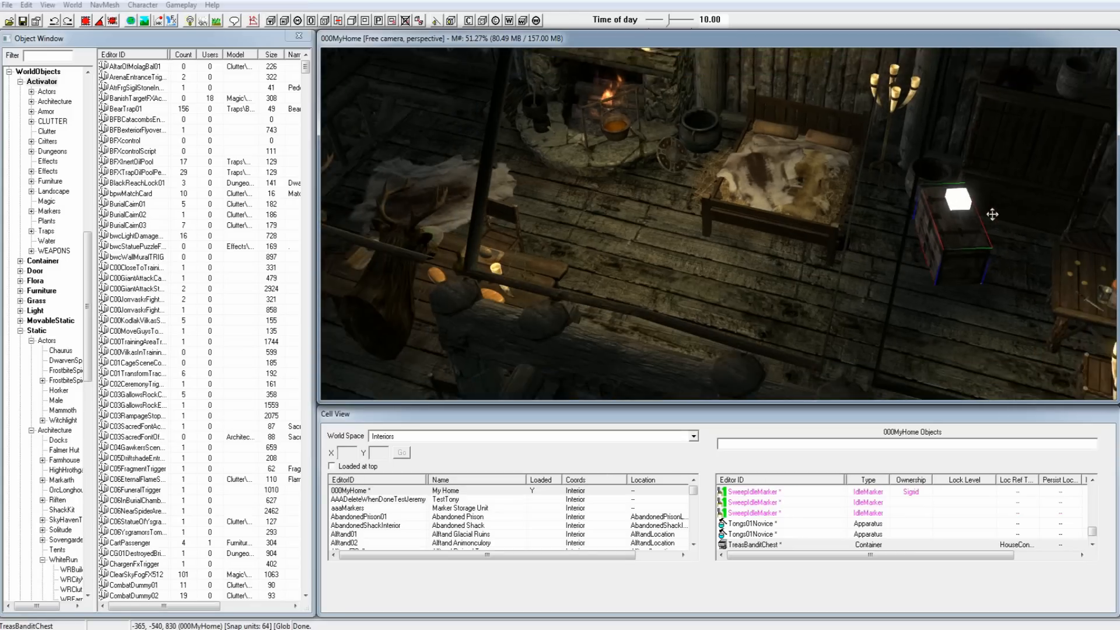
pyautogui.moveTo(959, 224)
pyautogui.mouseDown()
pyautogui.moveTo(919, 225)
pyautogui.moveTo(957, 222)
pyautogui.moveTo(937, 206)
pyautogui.moveTo(927, 166)
pyautogui.moveTo(809, 143)
pyautogui.moveTo(790, 124)
pyautogui.moveTo(787, 95)
pyautogui.moveTo(800, 133)
pyautogui.mouseUp()
pyautogui.scroll(6, 801, 133)
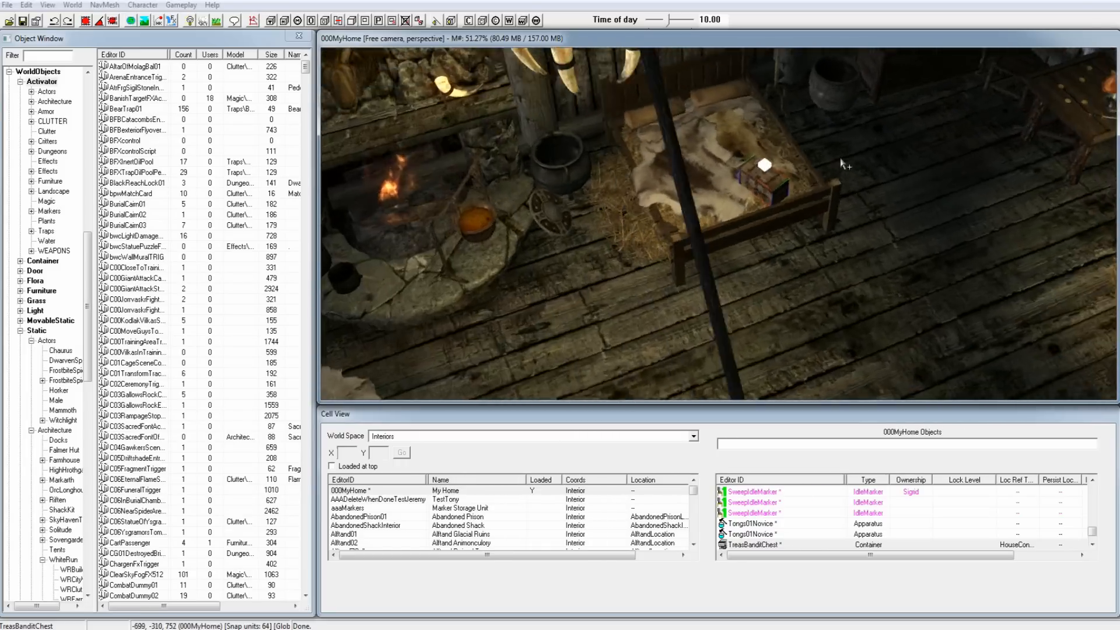
# - Turn the small chest and set it on top of the black pot beside the head of the bed
pyautogui.moveTo(797, 121); pyautogui.dragTo(534, 109)
pyautogui.moveTo(544, 145); pyautogui.dragTo(547, 120, button='right')
pyautogui.press('w')
pyautogui.press('w')
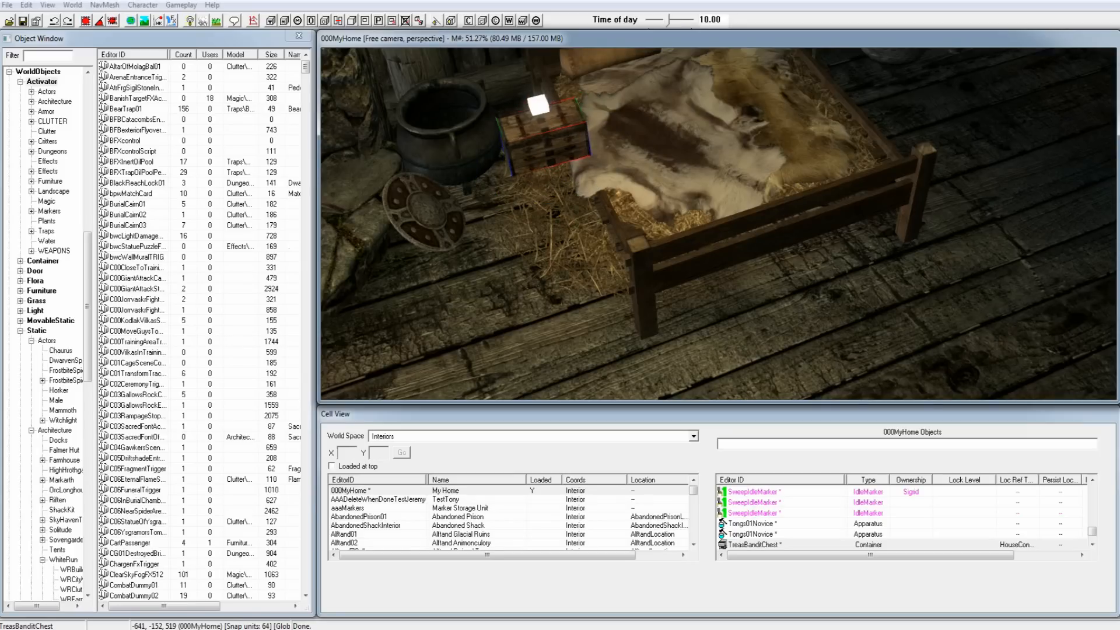
pyautogui.press('c')
pyautogui.scroll(-3, 644, 157)
pyautogui.scroll(3, 644, 157)
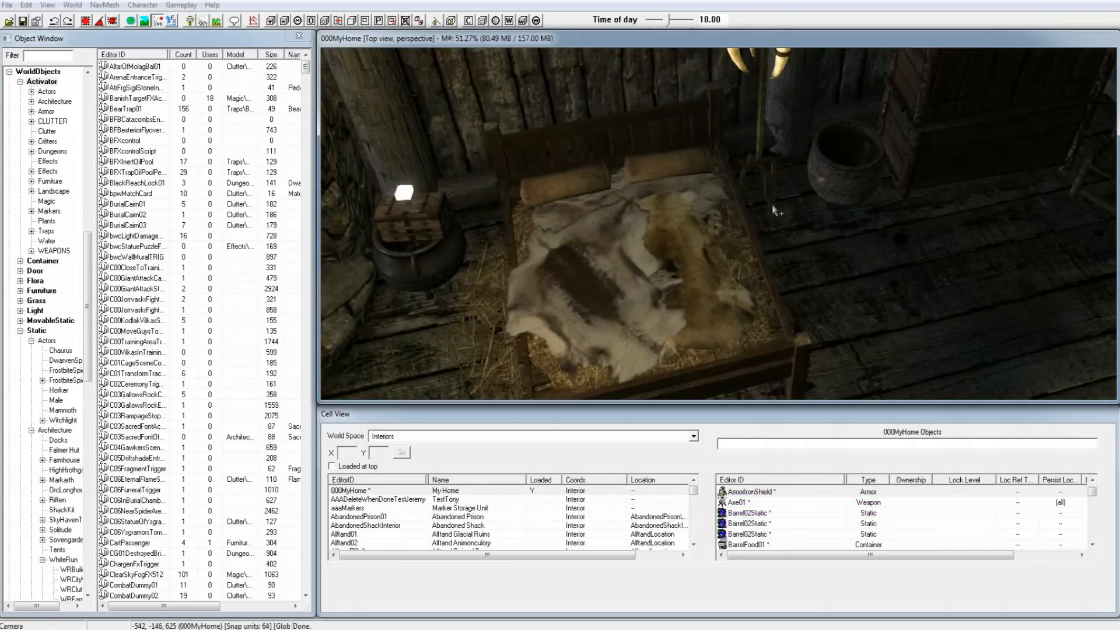
# - Filter the object list by "crafting" across all object categories
pyautogui.click(53, 54)
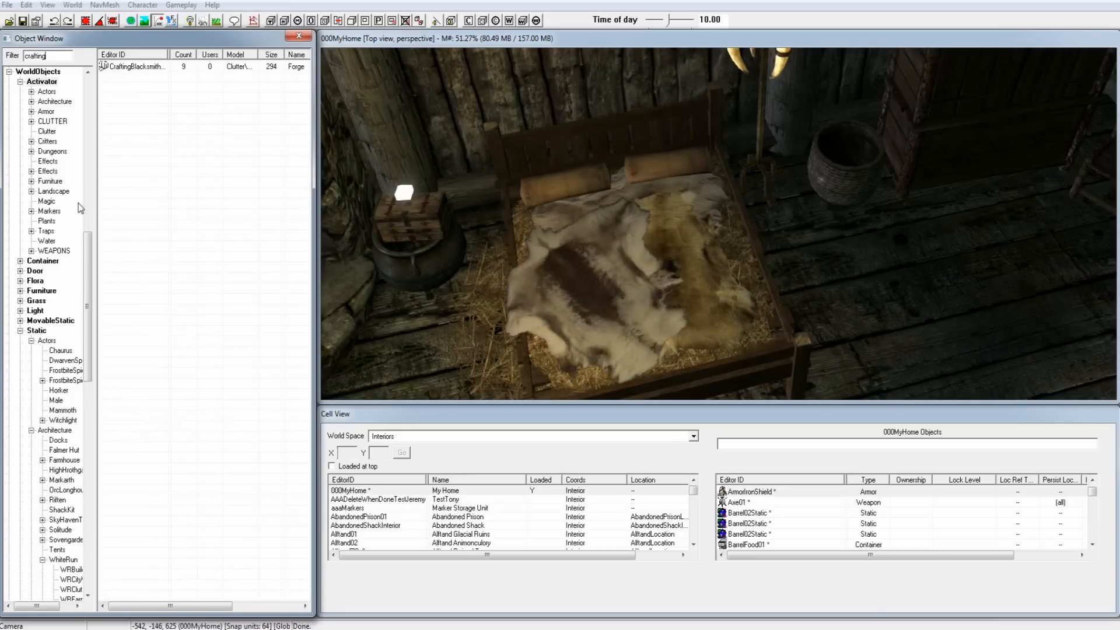
pyautogui.scroll(-15, 106, 489)
pyautogui.click(17, 589)
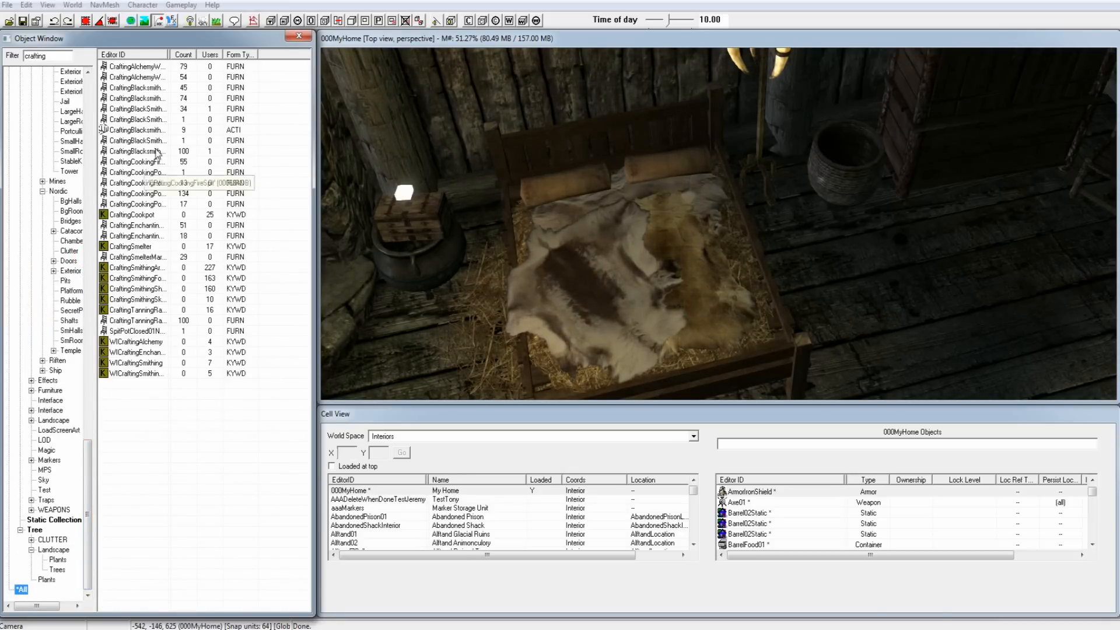
# - Place a blacksmith grindstone from the filtered list into the home, turn it, and settle it on the floor near the barrel beside the bed
pyautogui.moveTo(145, 153); pyautogui.dragTo(156, 157)
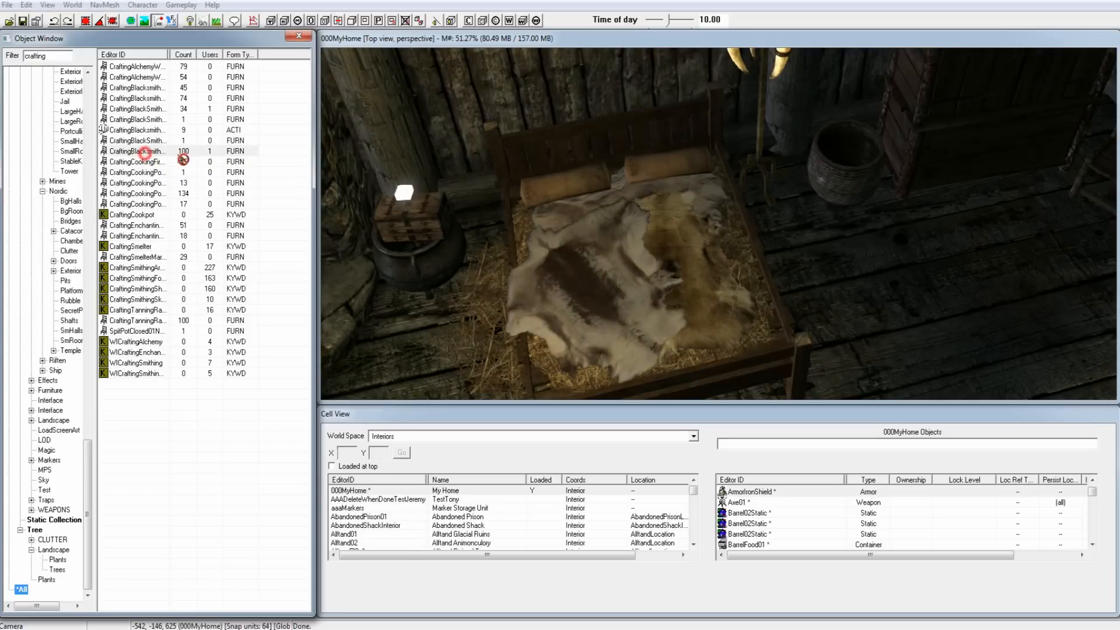
pyautogui.moveTo(820, 295); pyautogui.dragTo(898, 262)
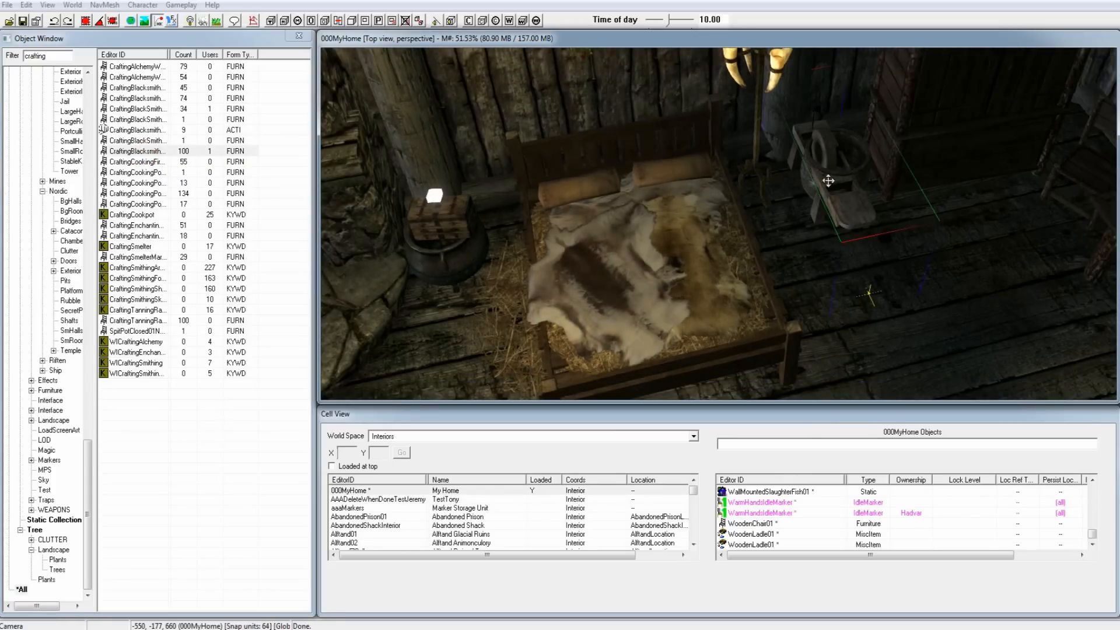
pyautogui.moveTo(866, 191); pyautogui.dragTo(888, 209)
pyautogui.moveTo(960, 274); pyautogui.dragTo(1079, 297)
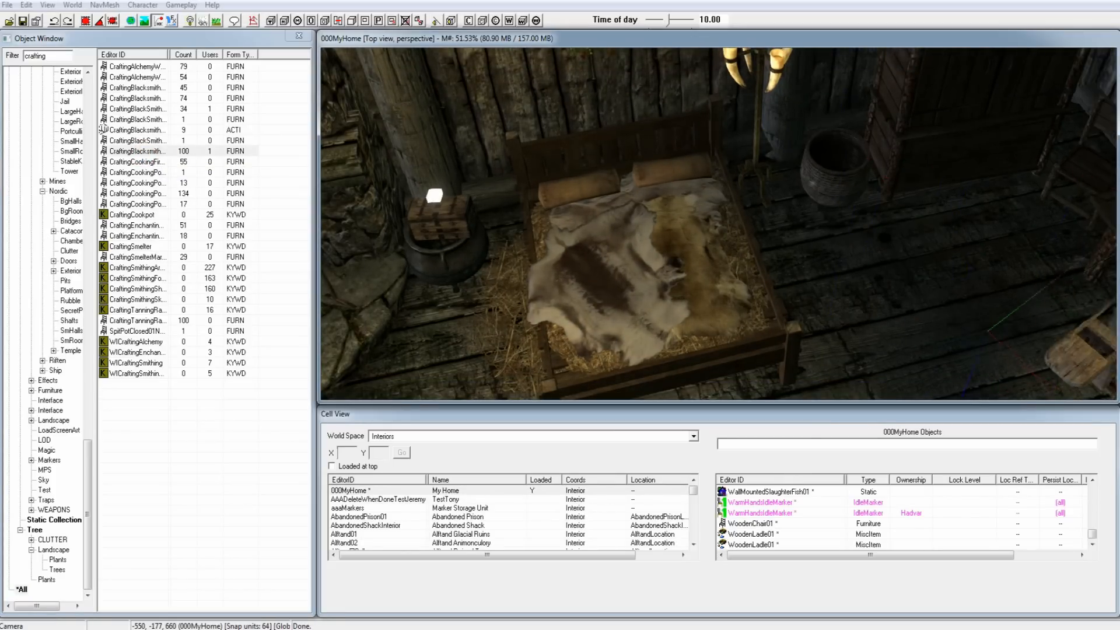
pyautogui.moveTo(959, 274); pyautogui.dragTo(980, 280, button='right')
pyautogui.moveTo(1067, 245); pyautogui.dragTo(919, 236)
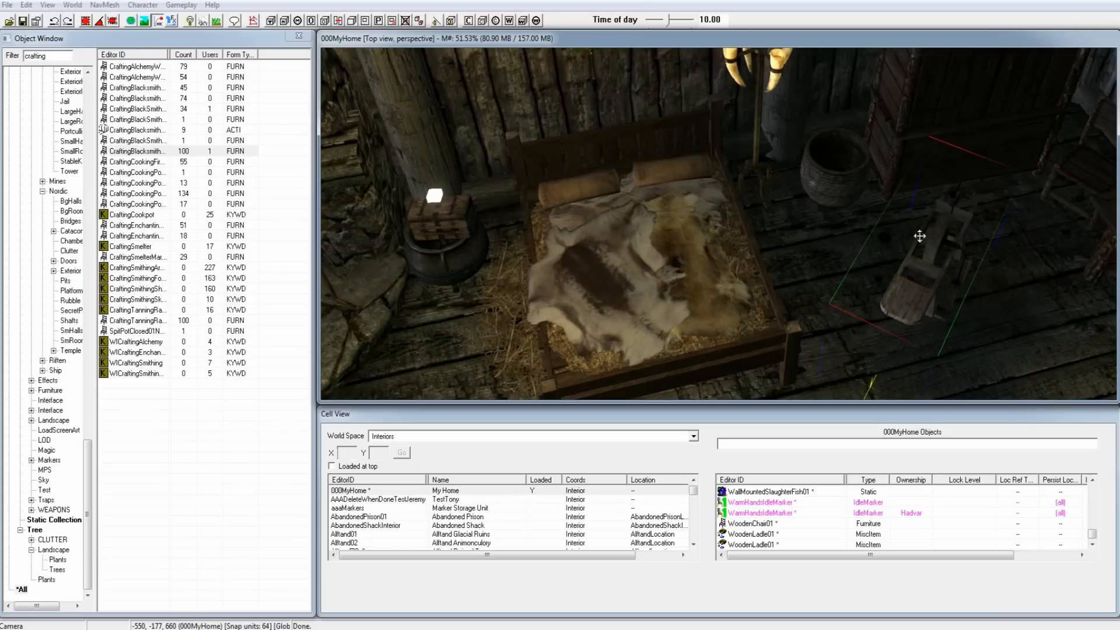
pyautogui.moveTo(931, 284); pyautogui.dragTo(940, 237)
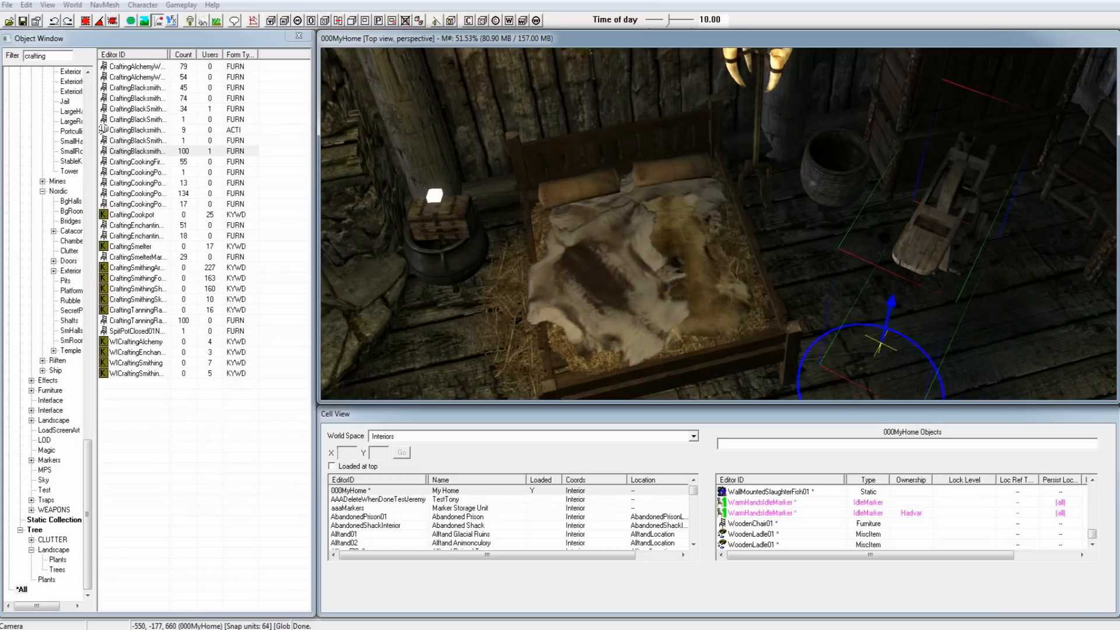
pyautogui.press('f')
pyautogui.press('shift')
pyautogui.scroll(3, 887, 202)
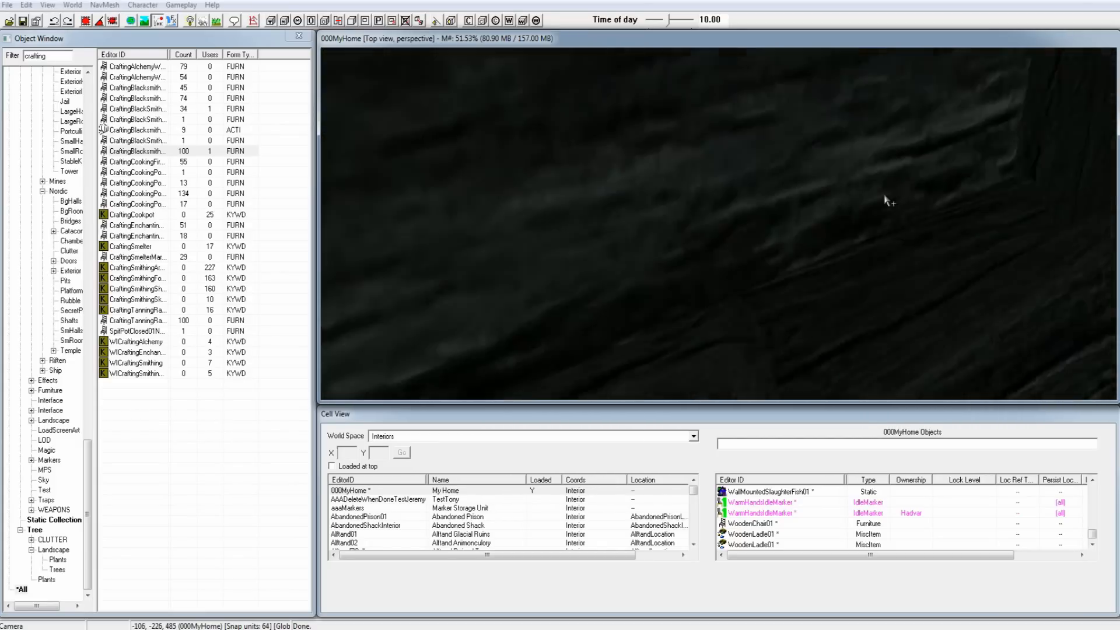
pyautogui.press('shift')
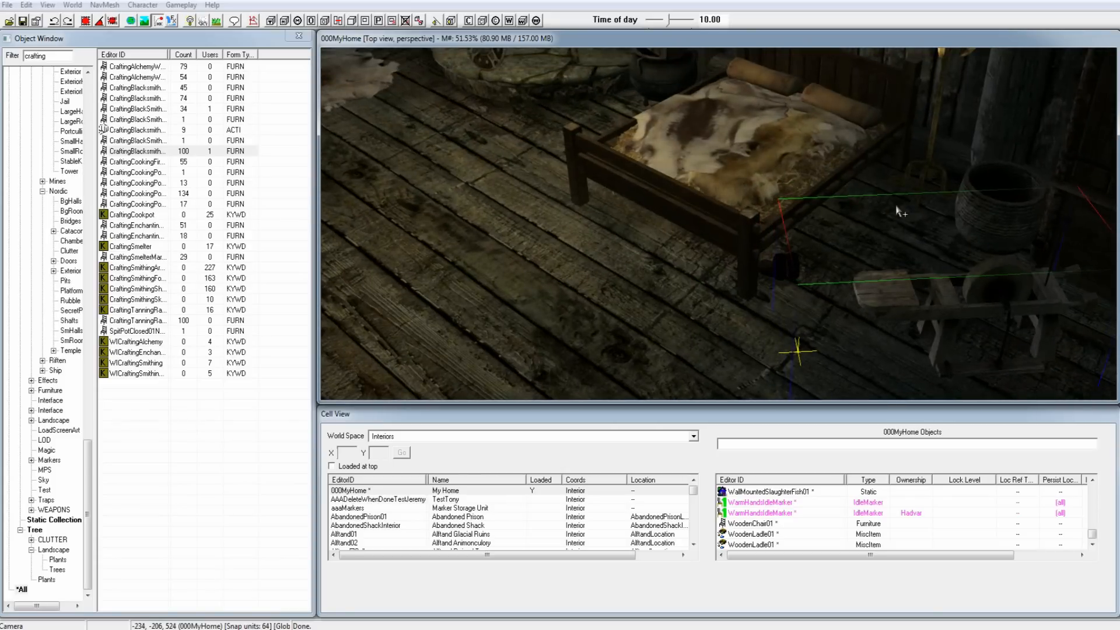
# - Show the markers to check the usage position at the grindstone, hide them, and inspect the cooking pot at the fireplace
pyautogui.press('m')
pyautogui.press('shift')
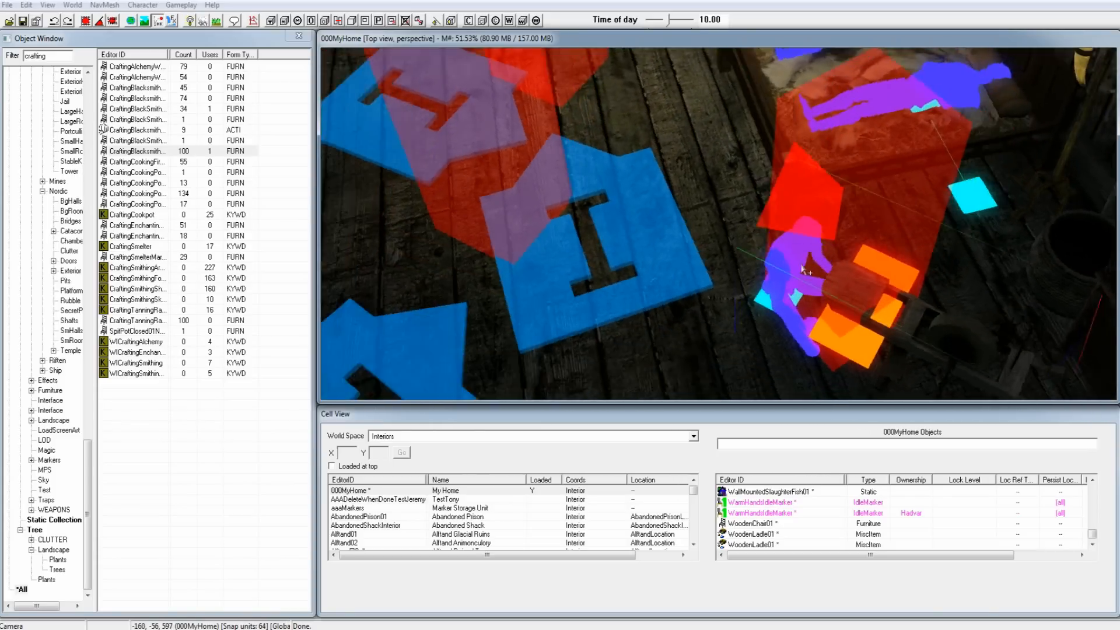
pyautogui.press('m')
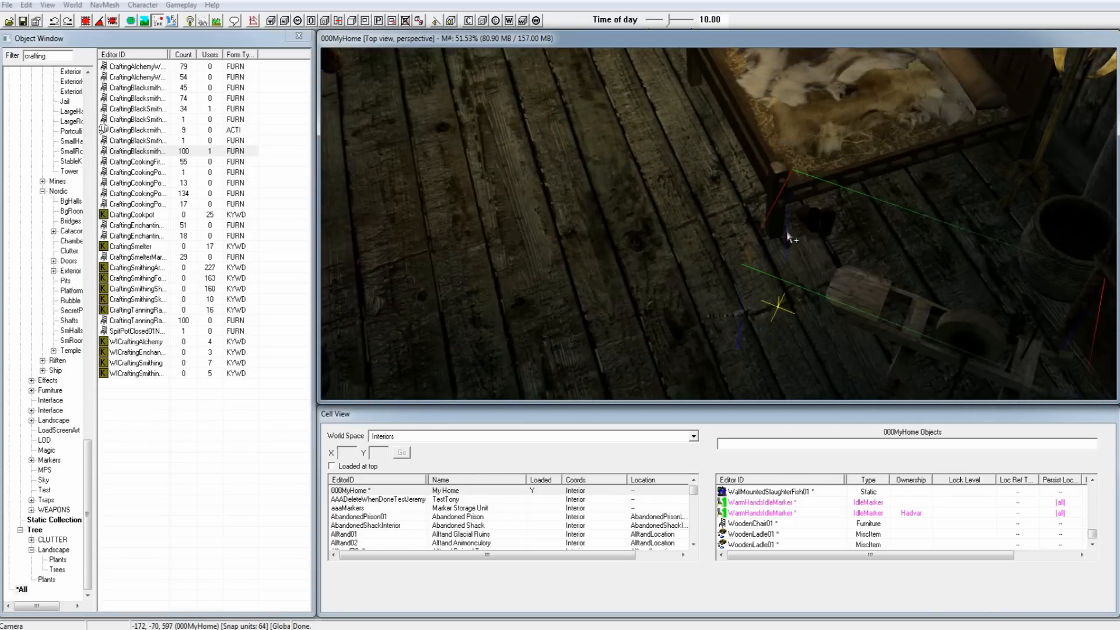
pyautogui.press('shift')
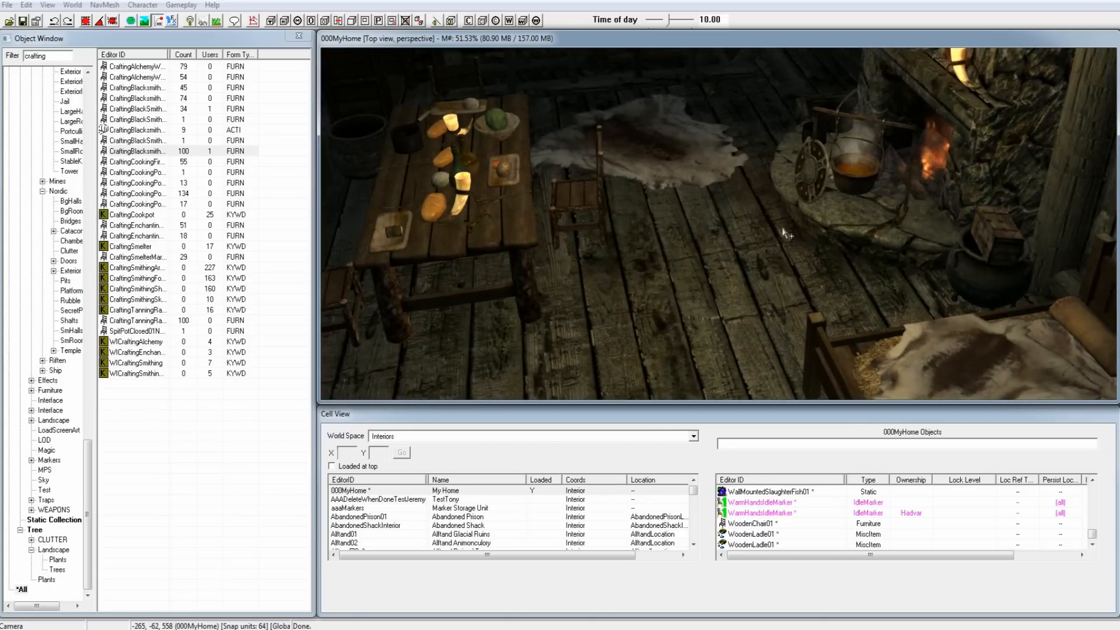
pyautogui.press('shift')
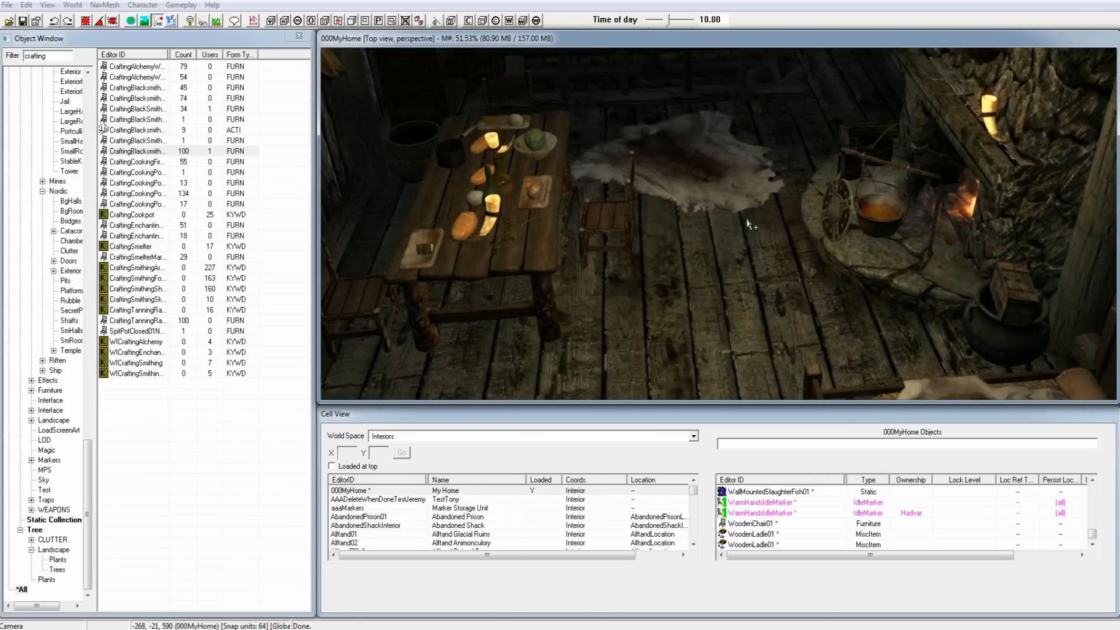
pyautogui.click(892, 214)
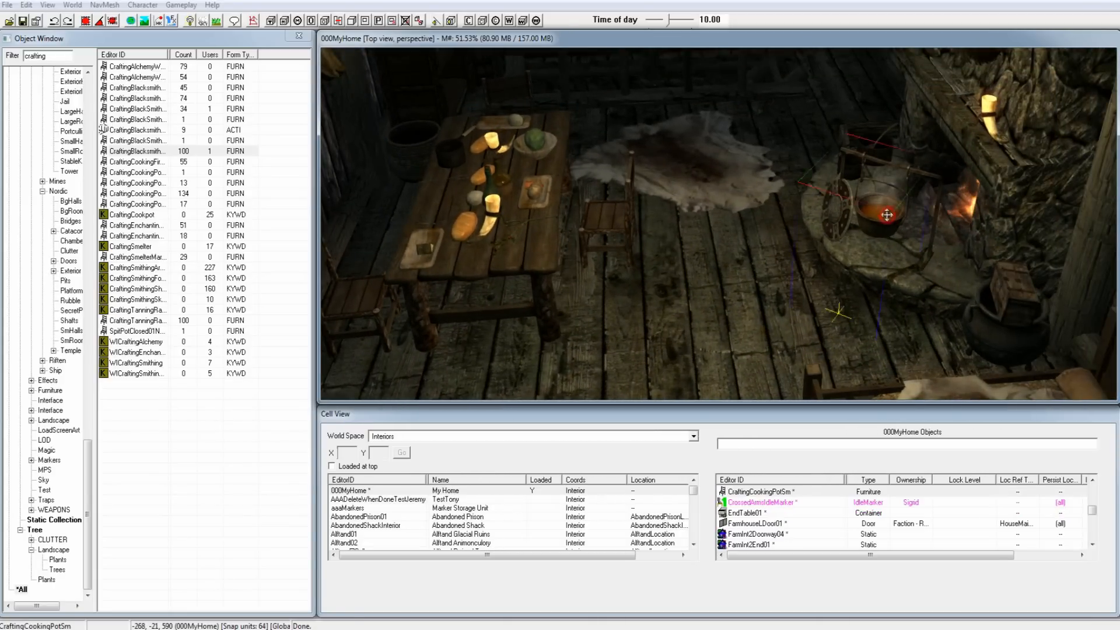
pyautogui.press('shift')
pyautogui.press('shift')
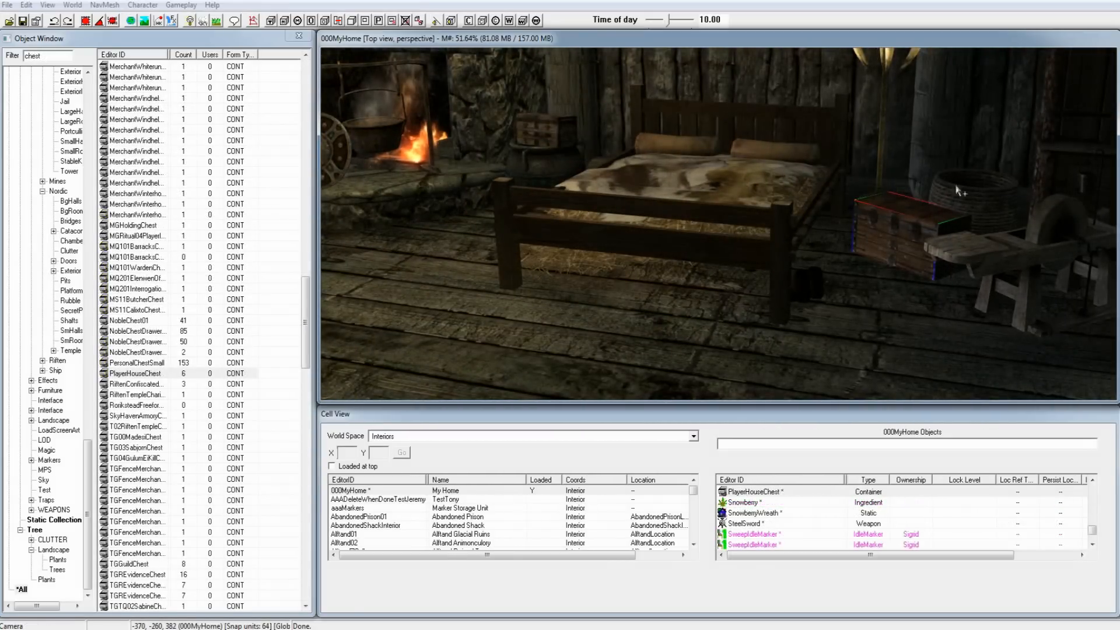
# - Turn the PlayerHouseChest between the bed and the grindstone to about -165° on Z and accept its reference settings
pyautogui.click(913, 228)
pyautogui.moveTo(913, 227); pyautogui.dragTo(954, 227, button='right')
pyautogui.press('shift')
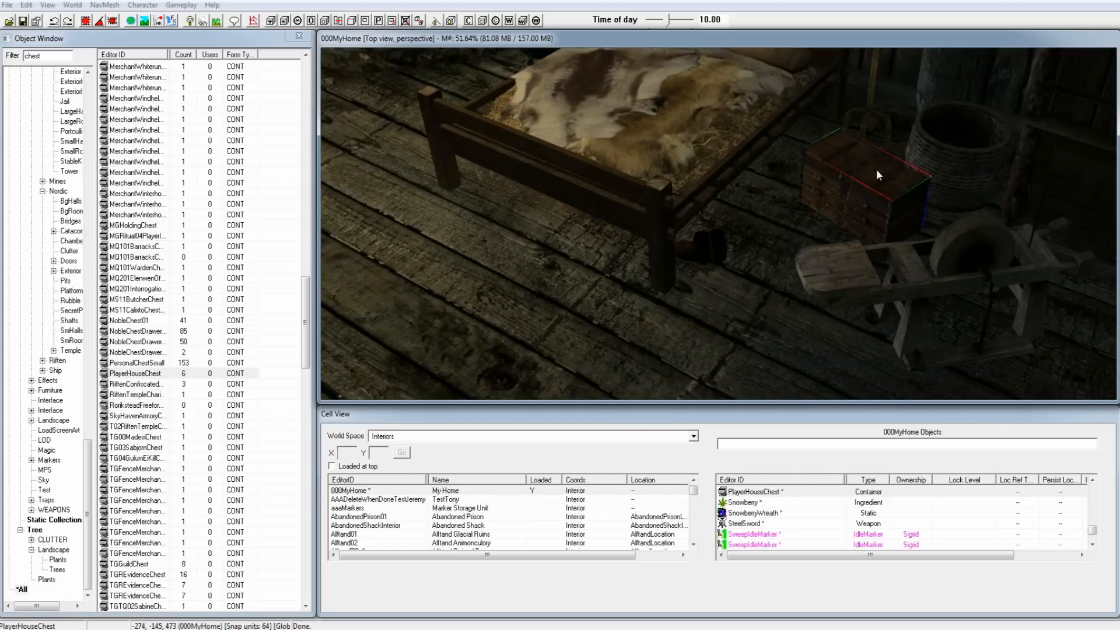
pyautogui.doubleClick(876, 172)
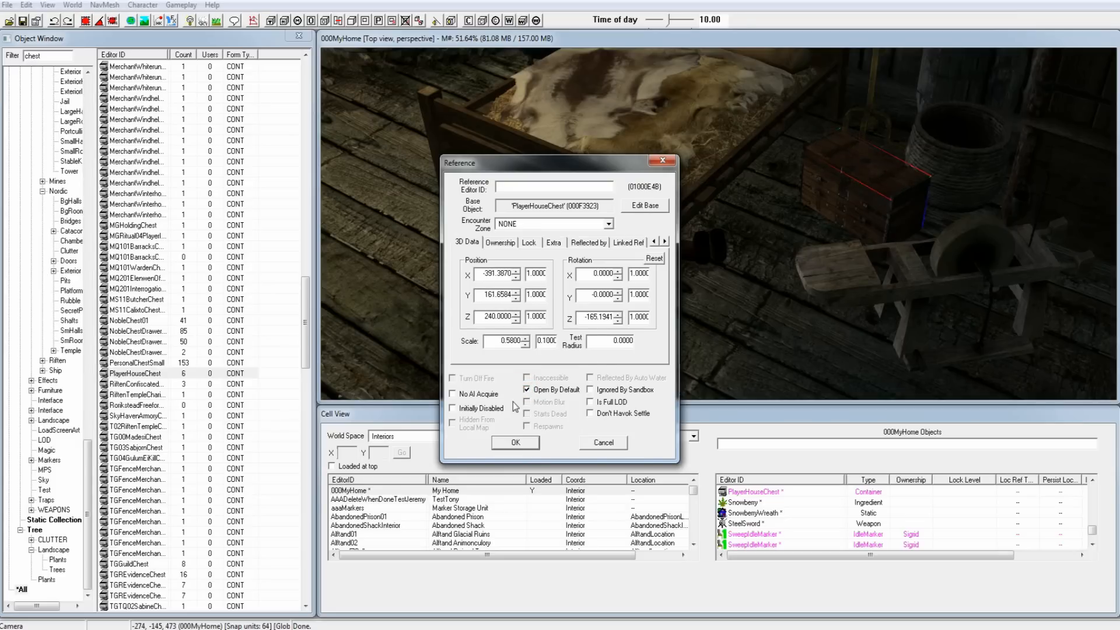
pyautogui.click(514, 441)
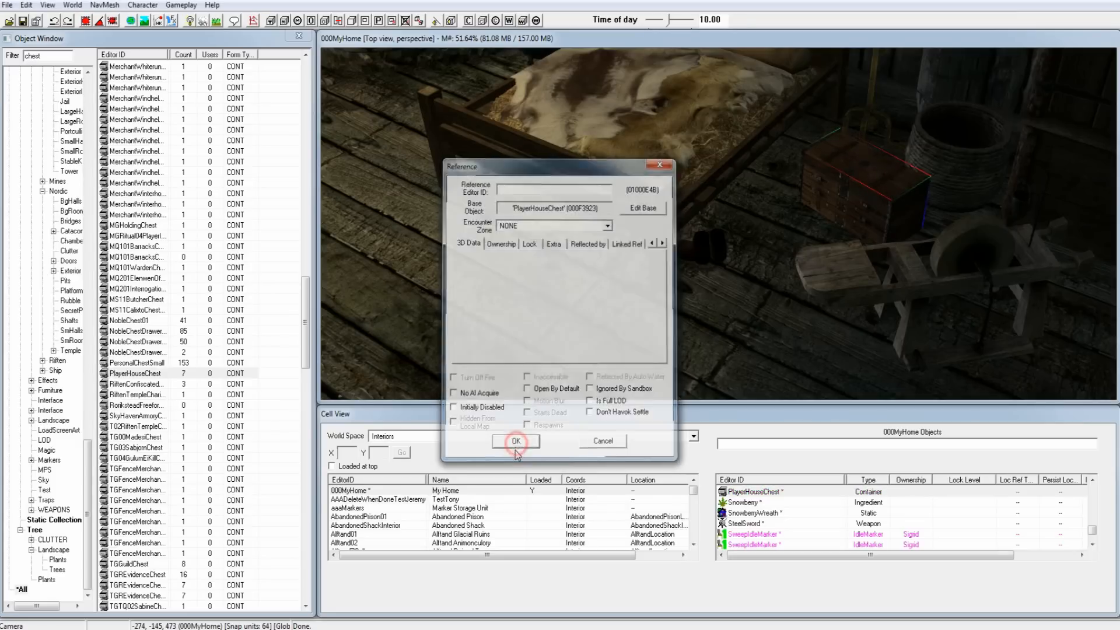
# - Find the RiverwoodAlvorsHouse interior in the cell list and load it, accepting all texture warnings
pyautogui.press('shift')
pyautogui.moveTo(770, 234)
pyautogui.mouseDown(button='middle')
pyautogui.moveTo(772, 251)
pyautogui.moveTo(832, 256)
pyautogui.moveTo(856, 274)
pyautogui.moveTo(824, 251)
pyautogui.moveTo(744, 251)
pyautogui.moveTo(756, 250)
pyautogui.mouseUp(button='middle')
pyautogui.scroll(-5, 772, 251)
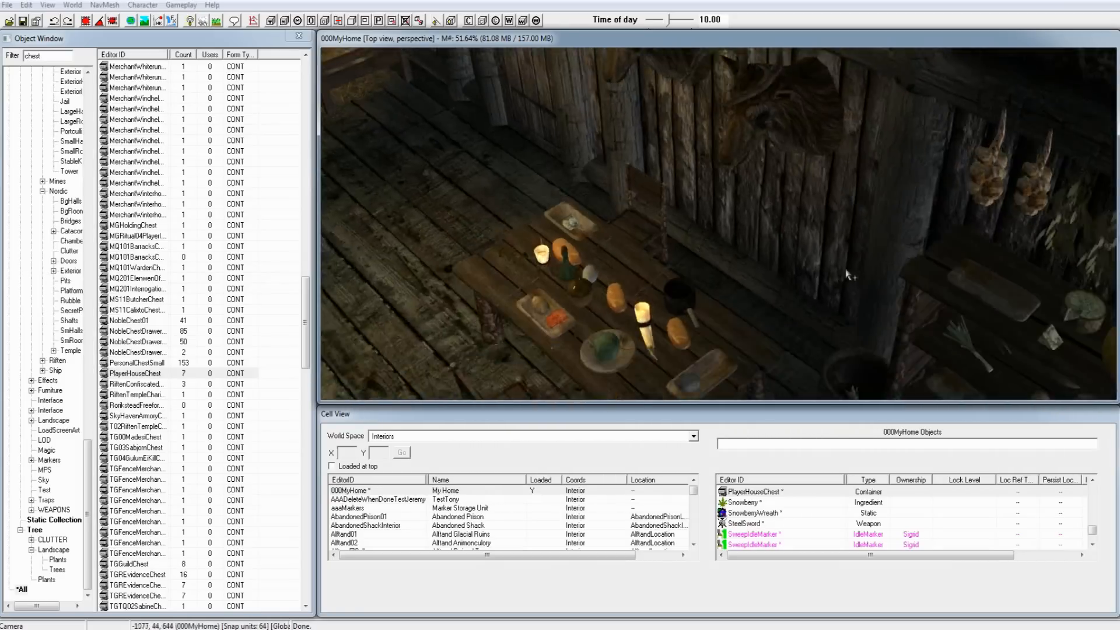
pyautogui.scroll(2, 857, 273)
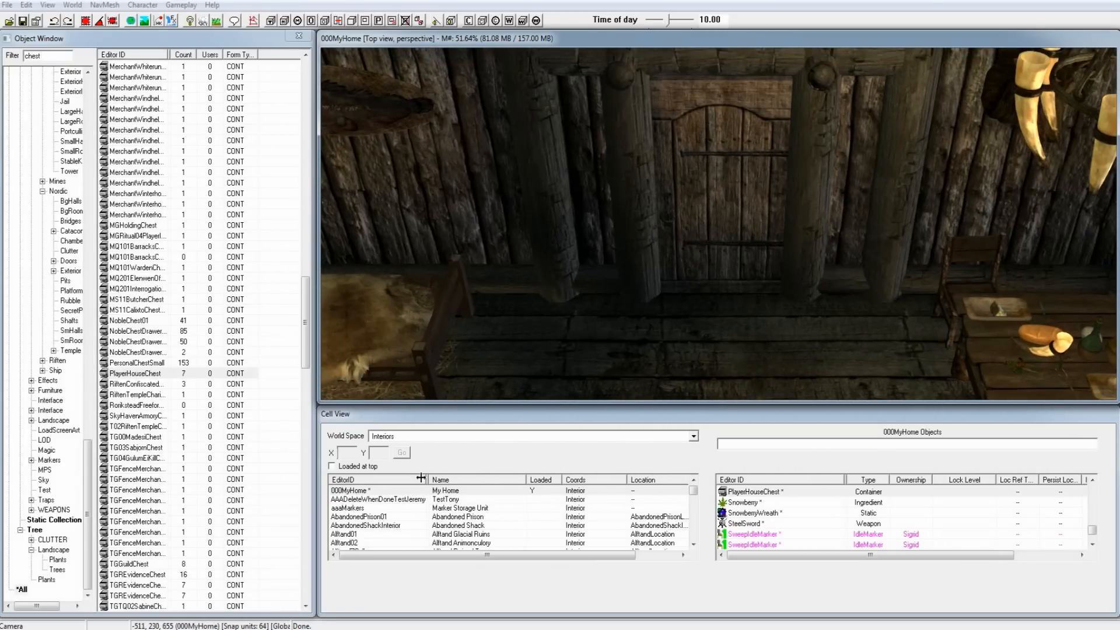
pyautogui.click(379, 518)
pyautogui.write('river')
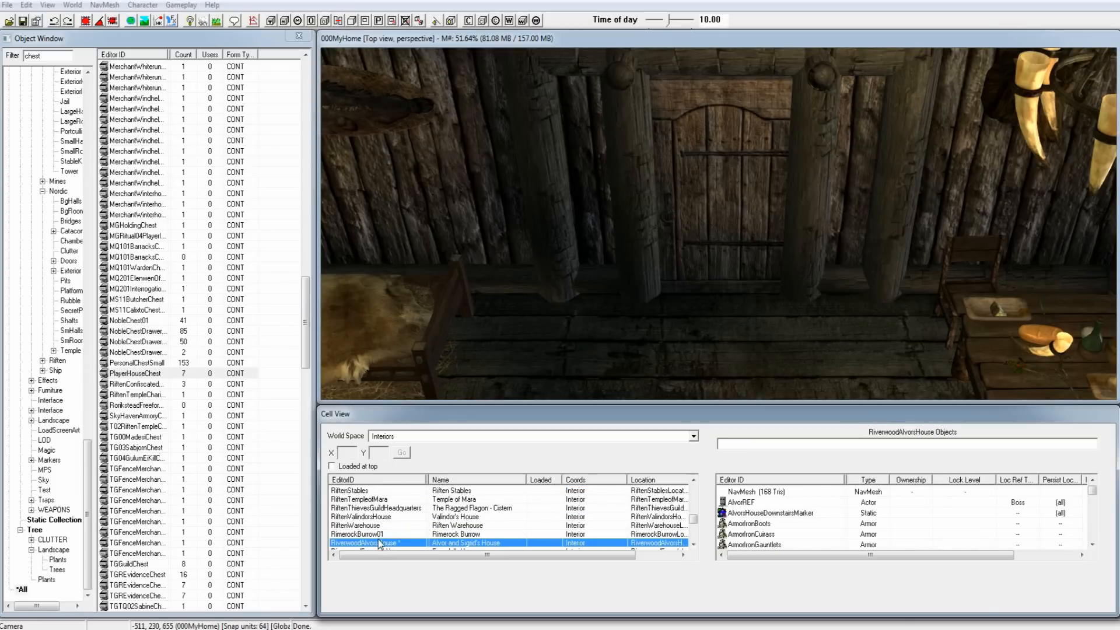
pyautogui.doubleClick(375, 542)
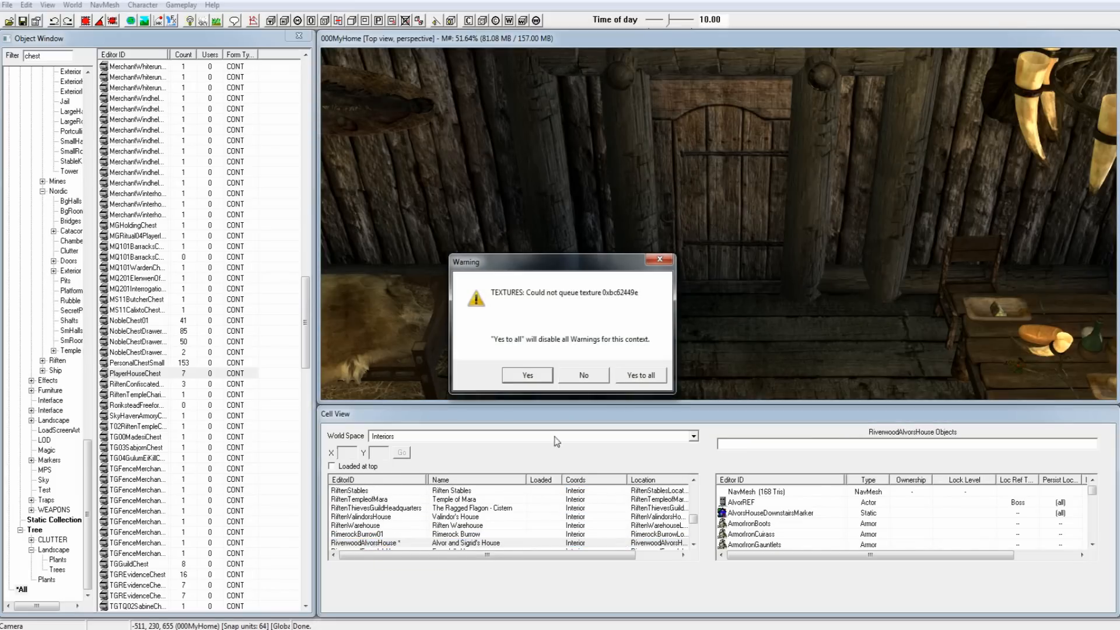
pyautogui.click(638, 376)
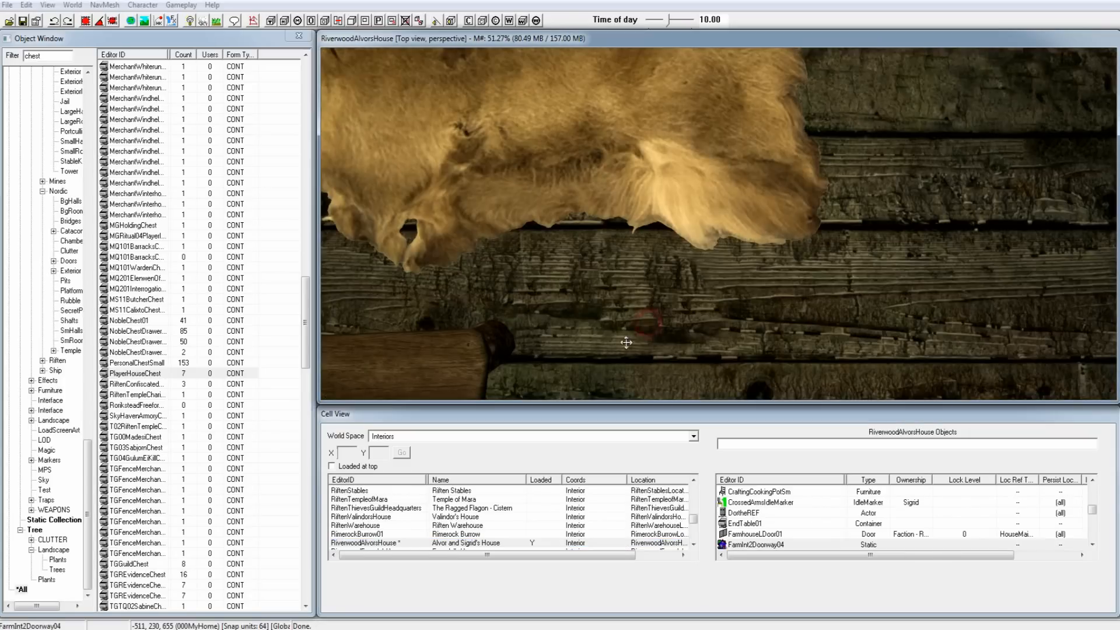
# - Show the markers in the original house and follow the entrance's door marker to its linked door in Riverwood02, ignoring the assertion
pyautogui.scroll(-8, 640, 331)
pyautogui.press('m')
pyautogui.scroll(-3, 650, 324)
pyautogui.keyDown('shift'); pyautogui.moveTo(649, 324); pyautogui.dragTo(623, 224, button='middle'); pyautogui.keyUp('shift')
pyautogui.scroll(4, 601, 255)
pyautogui.press('m')
pyautogui.scroll(-3, 622, 223)
pyautogui.press('m')
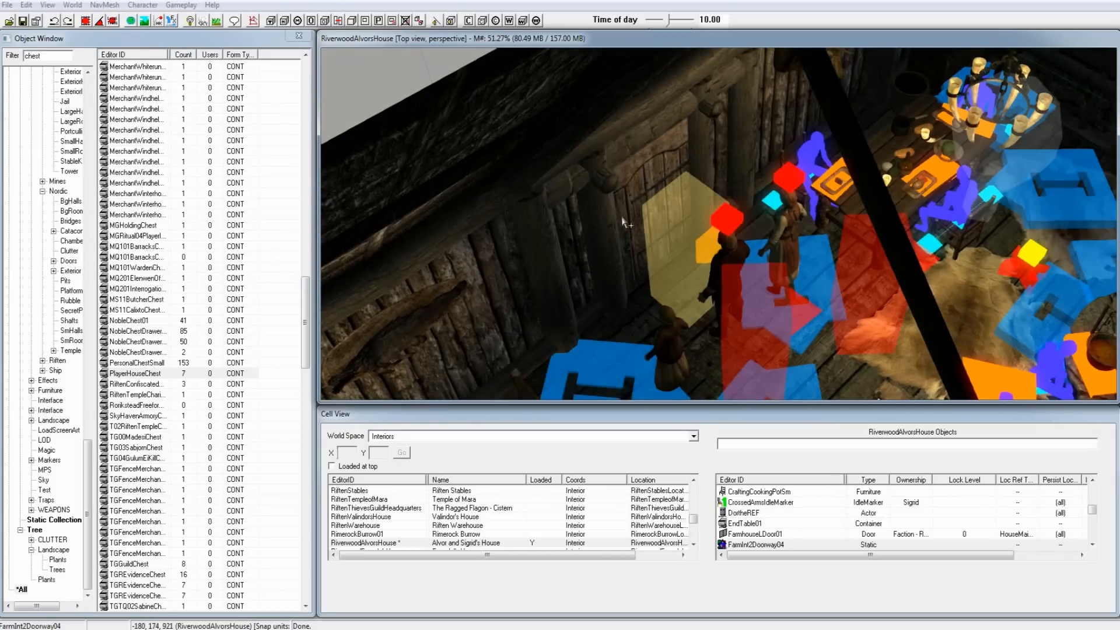
pyautogui.click(684, 236)
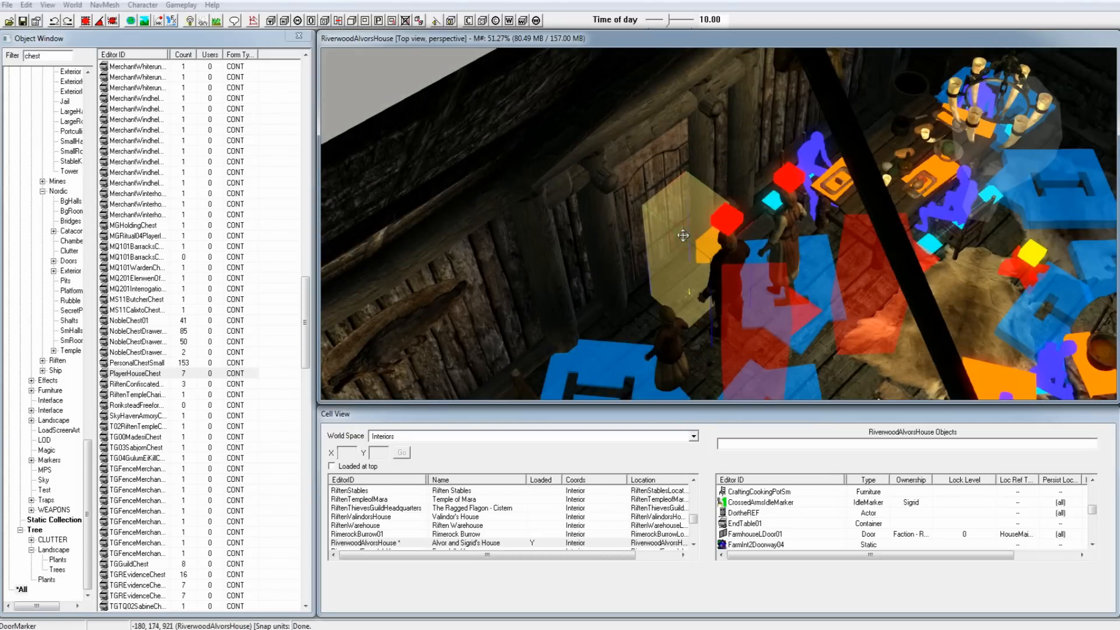
pyautogui.doubleClick(681, 232)
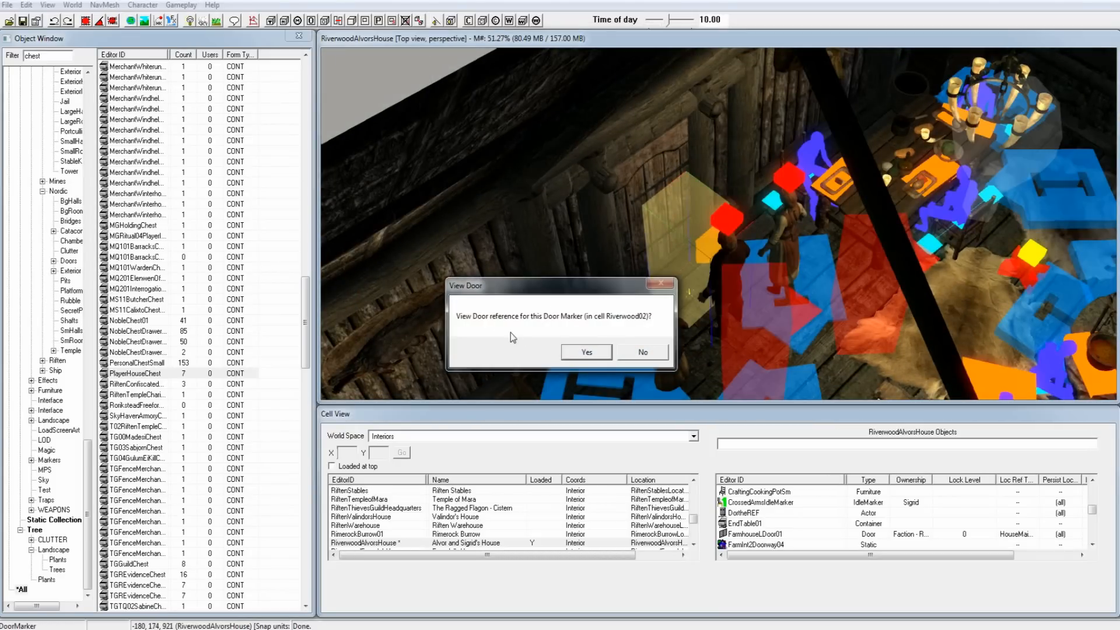
pyautogui.click(587, 352)
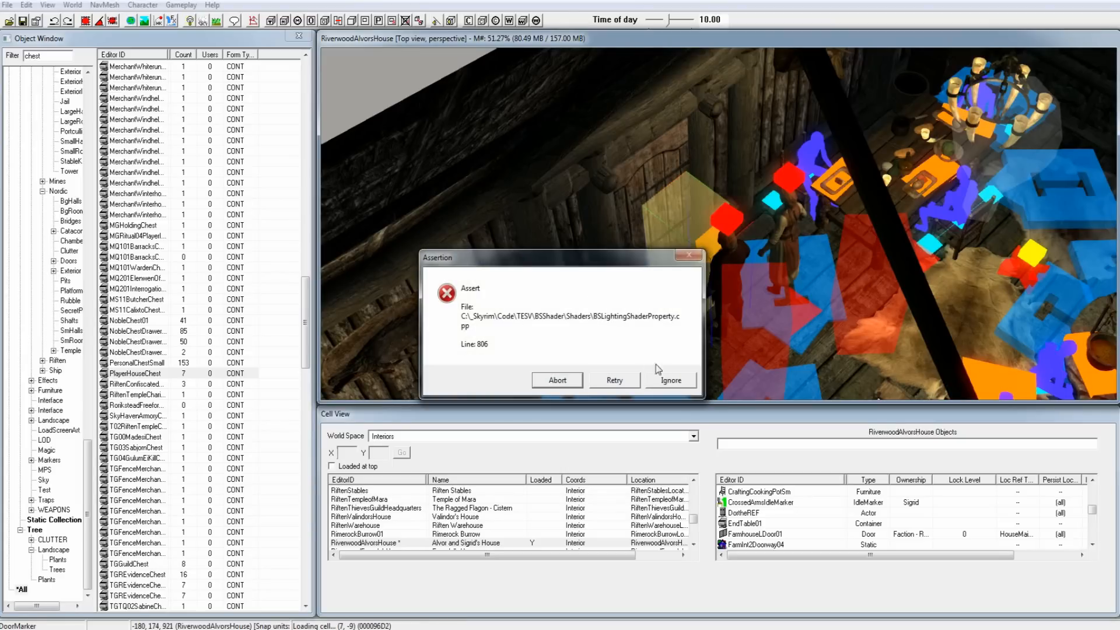
pyautogui.click(671, 380)
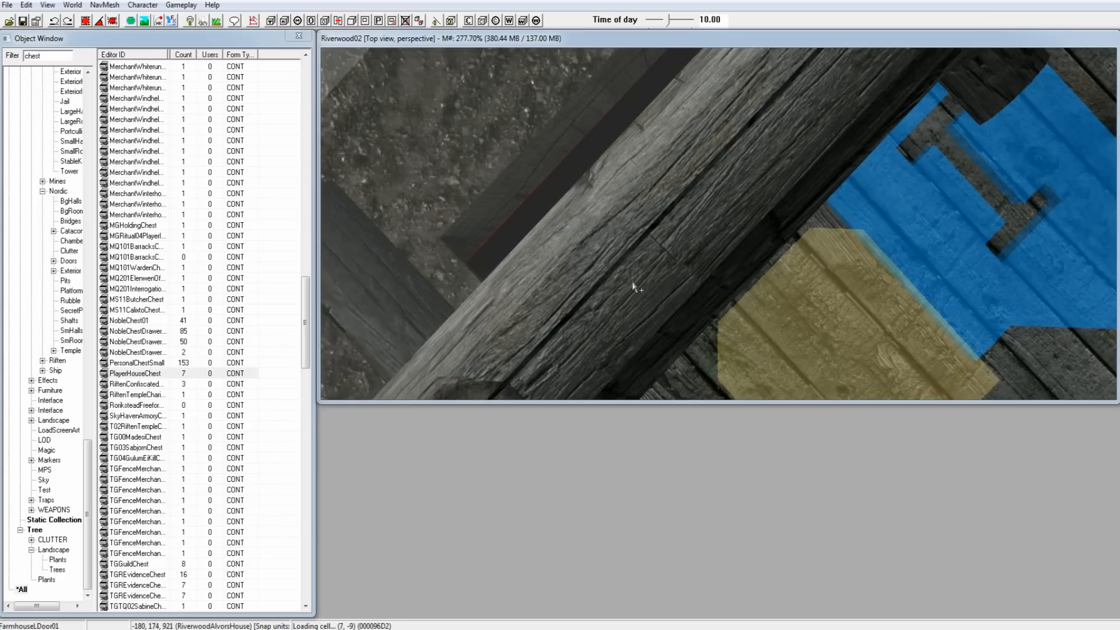
# - Locate the house's porch entrance from outside and check which cell its door marker links to, without going there
pyautogui.scroll(-8, 649, 278)
pyautogui.click(649, 277)
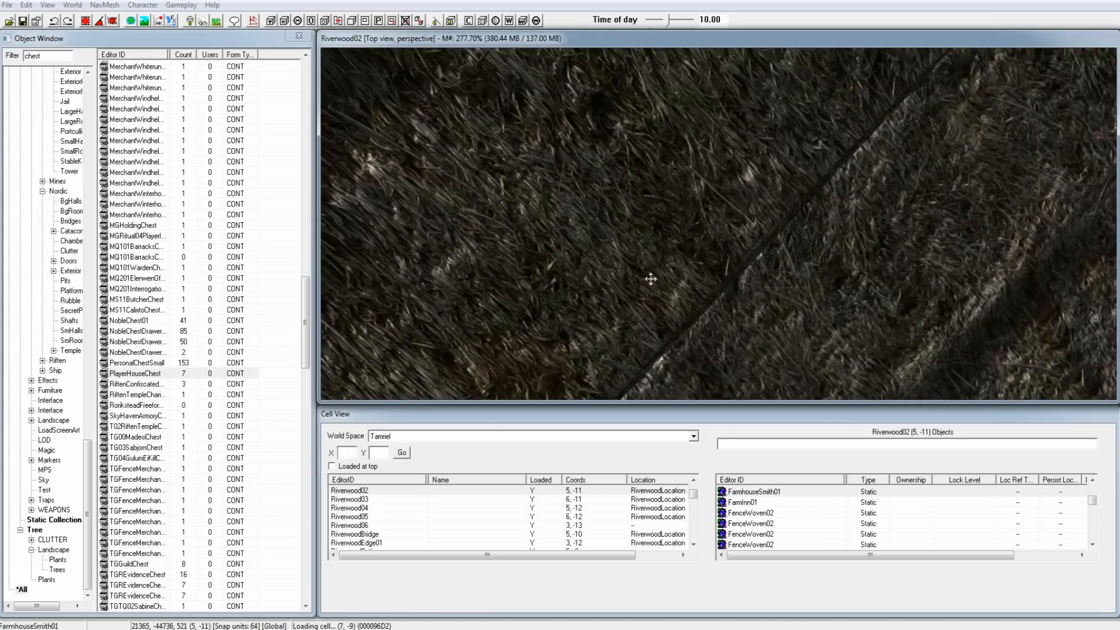
pyautogui.keyDown('shift'); pyautogui.moveTo(653, 275); pyautogui.dragTo(652, 221, button='middle'); pyautogui.keyUp('shift')
pyautogui.scroll(10, 652, 198)
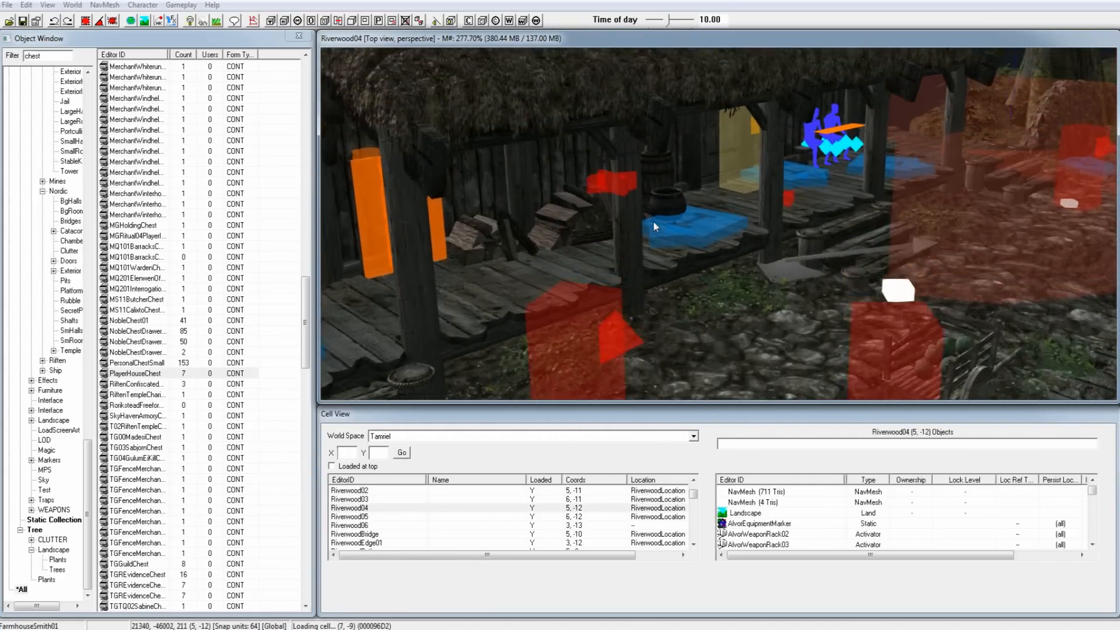
pyautogui.scroll(3, 653, 219)
pyautogui.scroll(3, 713, 214)
pyautogui.moveTo(728, 201); pyautogui.dragTo(686, 215, button='middle')
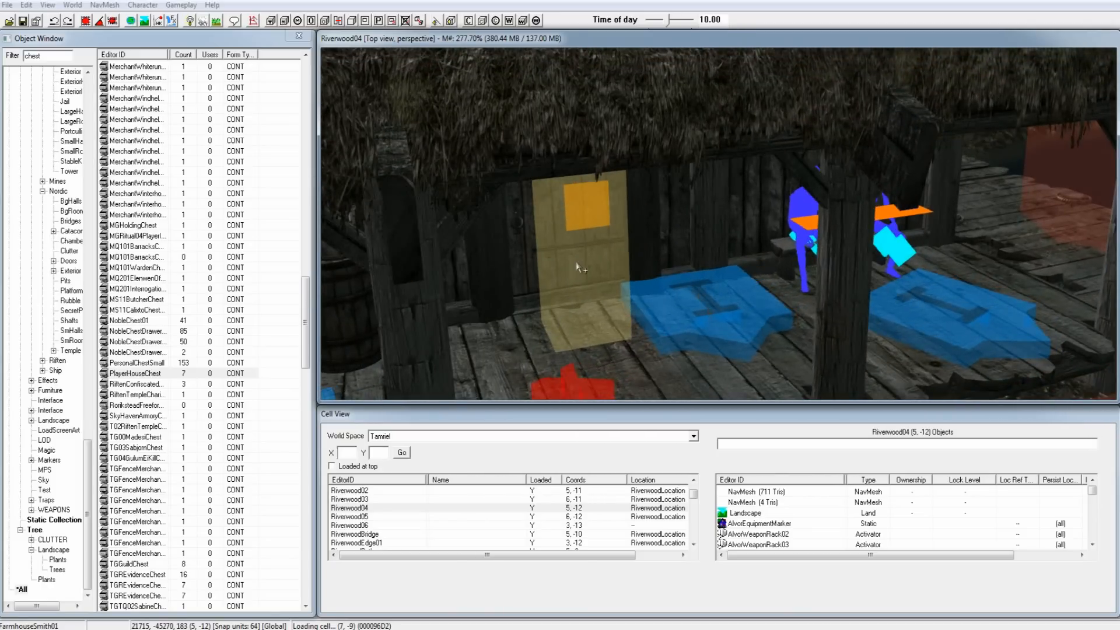
pyautogui.doubleClick(566, 274)
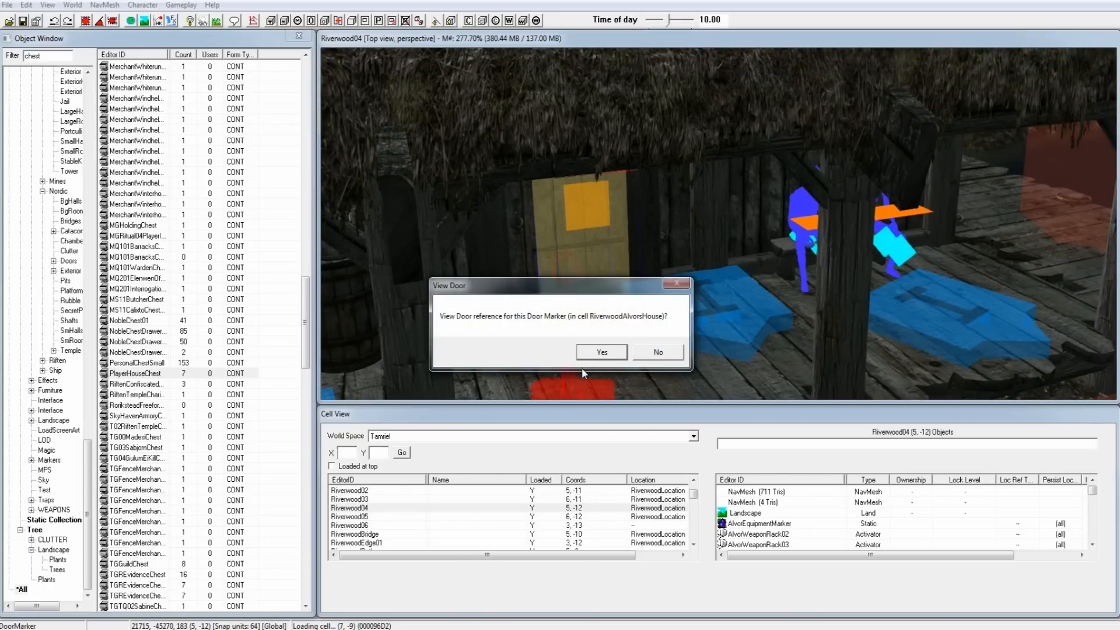
pyautogui.click(662, 357)
pyautogui.moveTo(620, 330); pyautogui.dragTo(657, 295, button='middle')
pyautogui.scroll(-3, 632, 318)
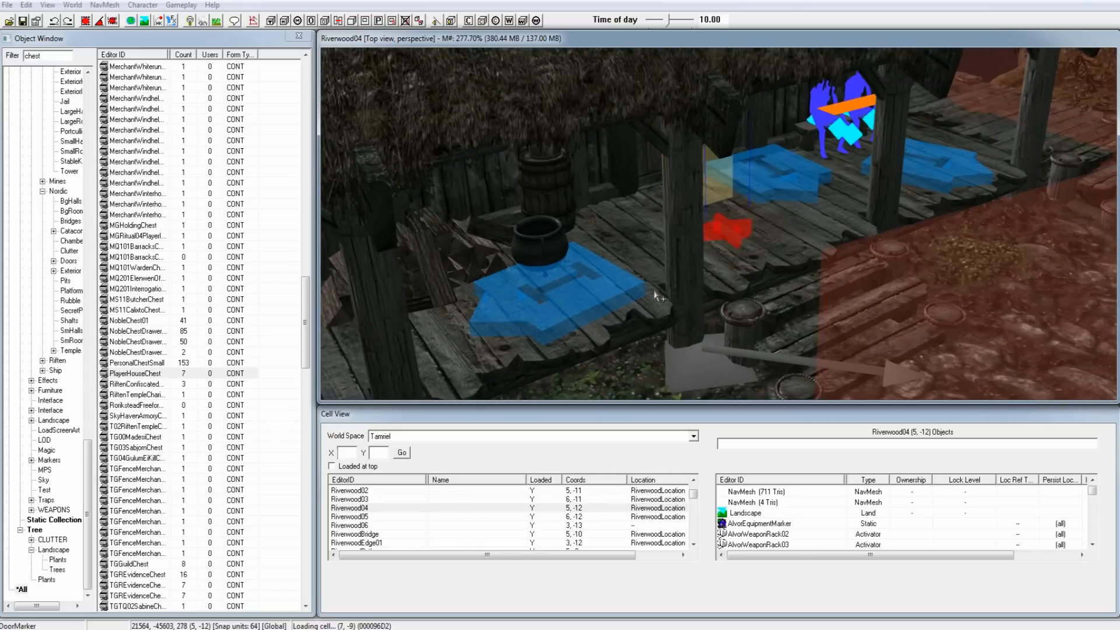
# - Hide the markers and examine the reference data of the exterior FarmhouseLDoor01 door without changing it
pyautogui.press('m')
pyautogui.scroll(3, 670, 240)
pyautogui.keyDown('shift'); pyautogui.moveTo(670, 240); pyautogui.dragTo(702, 233, button='middle'); pyautogui.keyUp('shift')
pyautogui.scroll(3, 721, 249)
pyautogui.scroll(-3, 776, 183)
pyautogui.moveTo(775, 183)
pyautogui.keyDown('shift'); pyautogui.mouseDown(button='middle')
pyautogui.moveTo(756, 188)
pyautogui.moveTo(760, 177)
pyautogui.mouseUp(button='middle'); pyautogui.keyUp('shift')
pyautogui.doubleClick(756, 181)
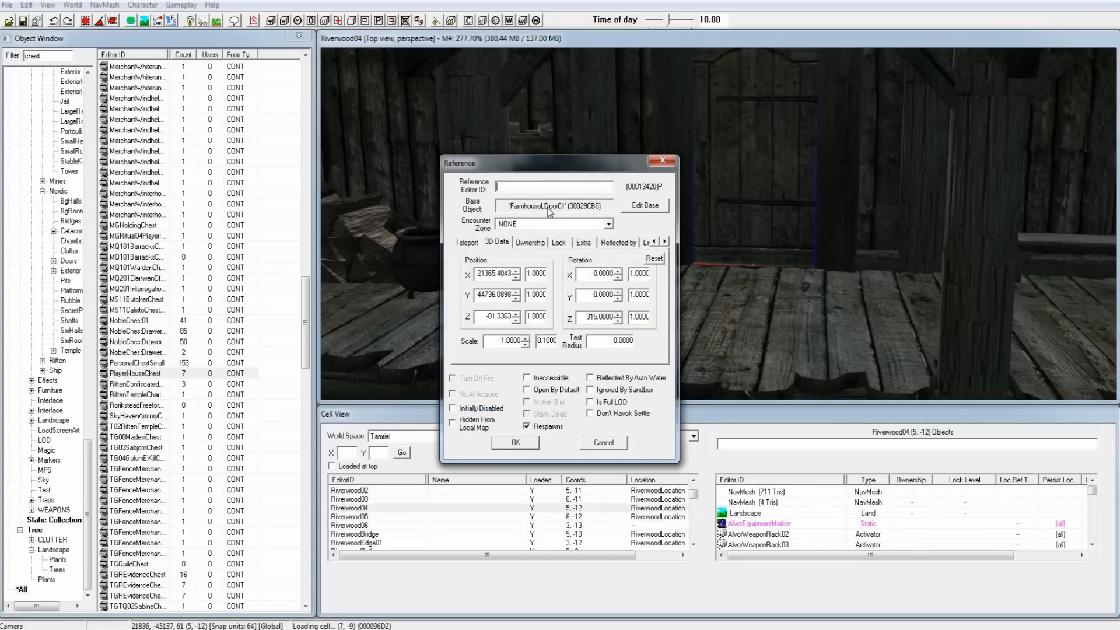
pyautogui.click(607, 447)
# - Copy the FarmhouseSmith01 house exterior together with its front door
pyautogui.keyDown('shift'); pyautogui.moveTo(697, 306); pyautogui.dragTo(739, 266, button='middle'); pyautogui.keyUp('shift')
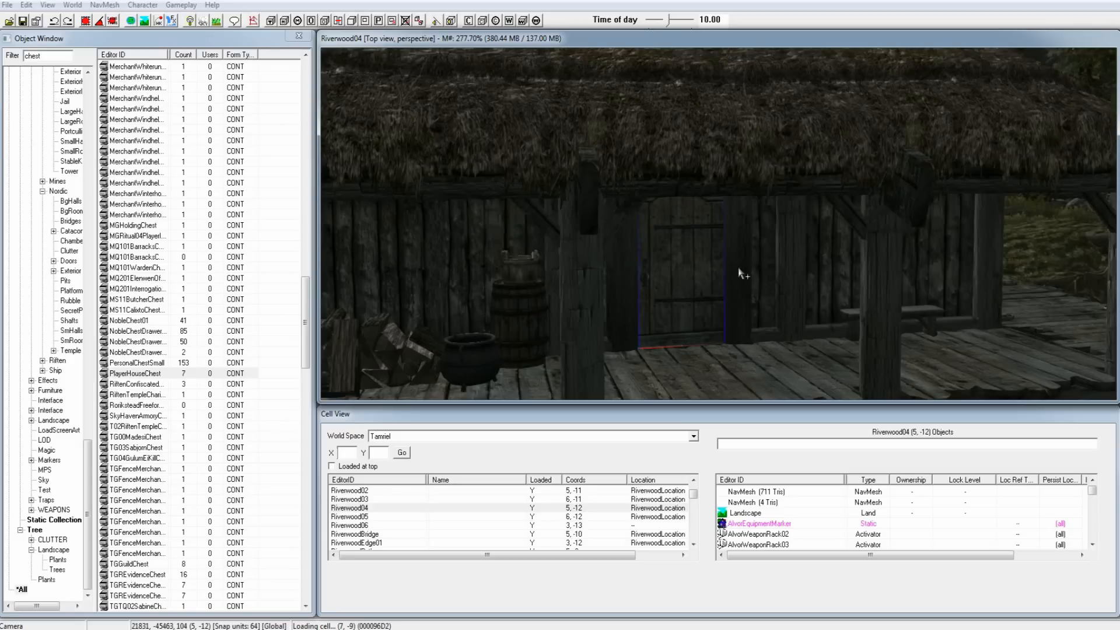
pyautogui.keyDown('shift'); pyautogui.moveTo(779, 159); pyautogui.dragTo(800, 179, button='middle'); pyautogui.keyUp('shift')
pyautogui.press('1')
pyautogui.moveTo(664, 235)
pyautogui.keyDown('shift'); pyautogui.mouseDown(button='middle')
pyautogui.moveTo(665, 206)
pyautogui.moveTo(676, 229)
pyautogui.mouseUp(button='middle'); pyautogui.keyUp('shift')
pyautogui.press('1')
pyautogui.scroll(2, 668, 208)
pyautogui.rightClick(700, 154)
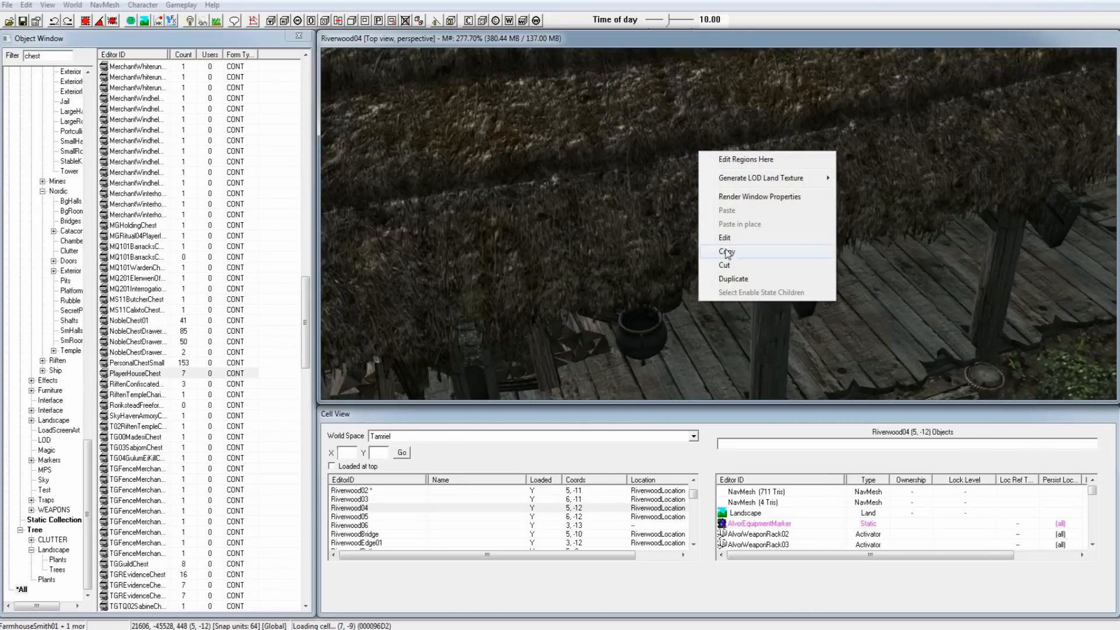
pyautogui.click(727, 253)
# - Place the copied FarmhouseSmith01 house and its front door in the Wilderness cell at 3, -11
pyautogui.scroll(-3, 737, 218)
pyautogui.moveTo(737, 219)
pyautogui.keyDown('shift'); pyautogui.mouseDown(button='middle')
pyautogui.moveTo(714, 230)
pyautogui.moveTo(745, 227)
pyautogui.moveTo(724, 277)
pyautogui.moveTo(690, 285)
pyautogui.mouseUp(button='middle'); pyautogui.keyUp('shift')
pyautogui.scroll(-2, 715, 231)
pyautogui.moveTo(714, 239)
pyautogui.mouseDown(button='middle')
pyautogui.moveTo(677, 247)
pyautogui.moveTo(611, 332)
pyautogui.mouseUp(button='middle')
pyautogui.moveTo(649, 173); pyautogui.dragTo(677, 284, button='middle')
pyautogui.moveTo(755, 181)
pyautogui.mouseDown(button='middle')
pyautogui.moveTo(734, 237)
pyautogui.moveTo(697, 229)
pyautogui.moveTo(826, 184)
pyautogui.moveTo(860, 134)
pyautogui.mouseUp(button='middle')
pyautogui.moveTo(652, 229); pyautogui.dragTo(805, 96, button='middle')
pyautogui.moveTo(624, 218)
pyautogui.mouseDown(button='middle')
pyautogui.moveTo(734, 143)
pyautogui.moveTo(758, 102)
pyautogui.mouseUp(button='middle')
pyautogui.moveTo(663, 193)
pyautogui.mouseDown(button='middle')
pyautogui.moveTo(707, 187)
pyautogui.moveTo(725, 268)
pyautogui.moveTo(760, 248)
pyautogui.moveTo(782, 204)
pyautogui.moveTo(761, 206)
pyautogui.moveTo(715, 295)
pyautogui.moveTo(712, 237)
pyautogui.moveTo(706, 272)
pyautogui.moveTo(712, 252)
pyautogui.moveTo(740, 298)
pyautogui.mouseUp(button='middle')
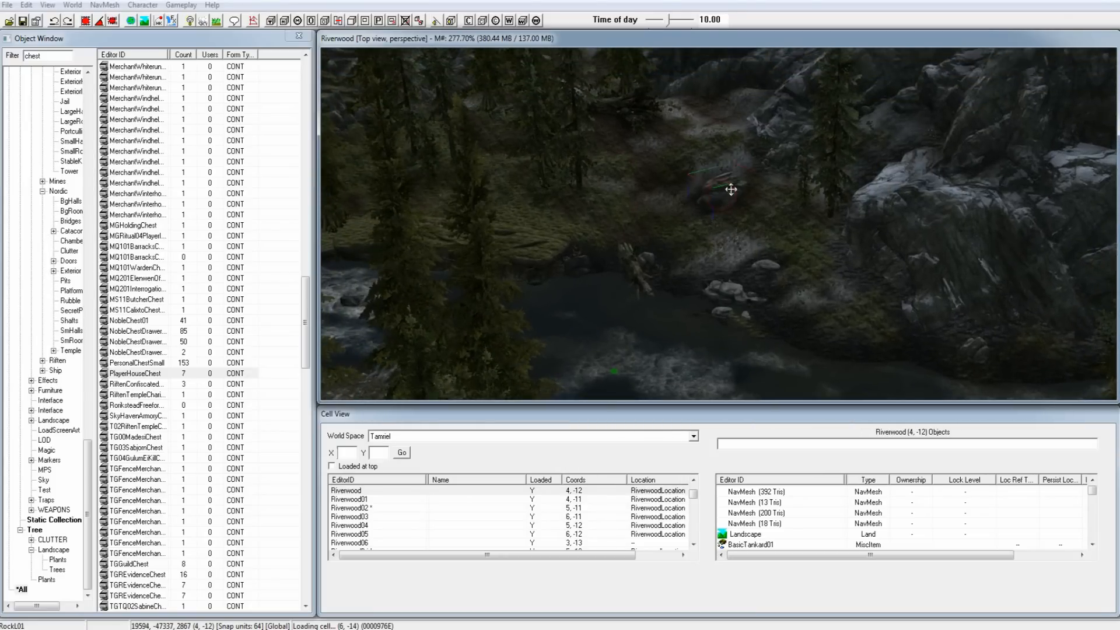
pyautogui.press('t')
pyautogui.scroll(-3, 732, 189)
pyautogui.keyDown('shift'); pyautogui.moveTo(733, 189); pyautogui.dragTo(670, 102, button='middle'); pyautogui.keyUp('shift')
pyautogui.scroll(-5, 670, 104)
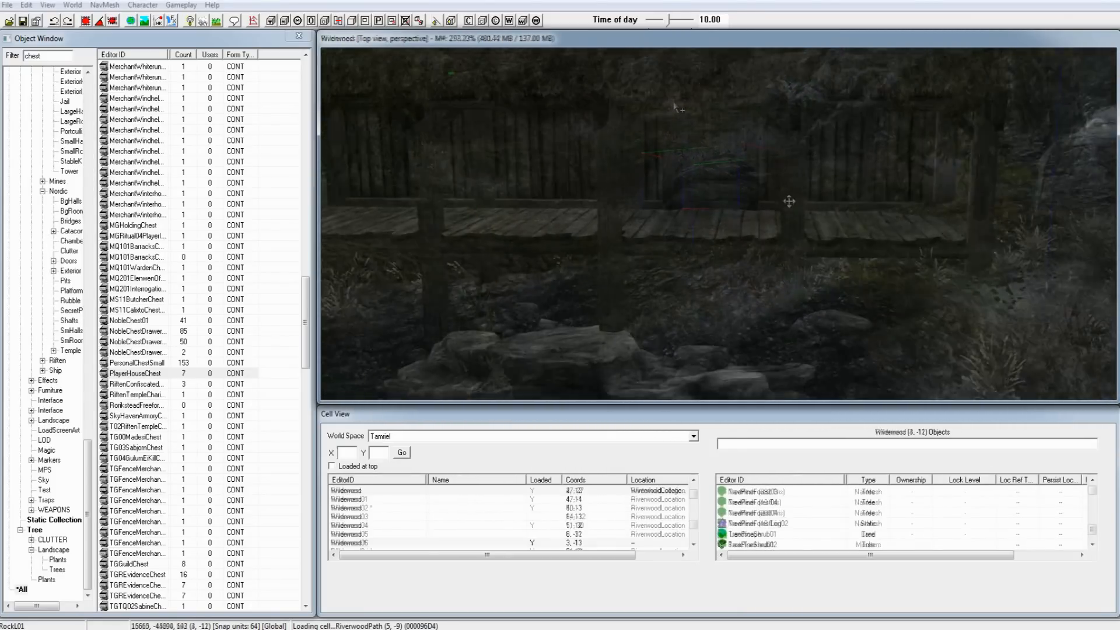
pyautogui.scroll(2, 781, 158)
pyautogui.moveTo(776, 115); pyautogui.dragTo(840, 177, button='middle')
# - Enable teleport on the copied house's FarmhouseLDoor01 door and link it to the FarmhouseLDoor01 reference in 000MyHome
pyautogui.click(738, 270)
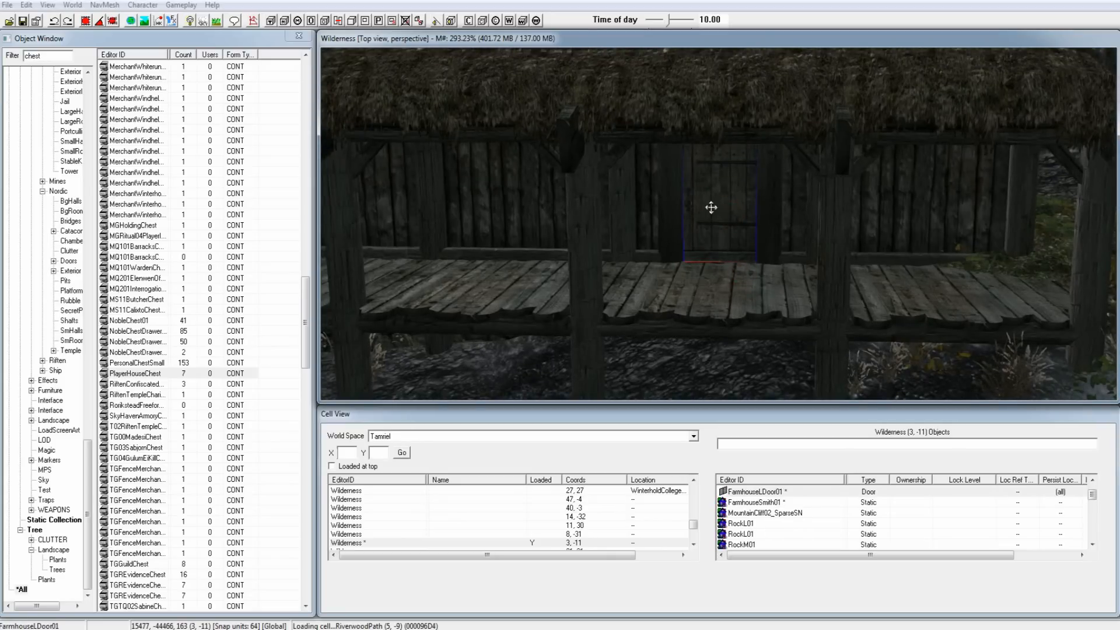
pyautogui.doubleClick(711, 208)
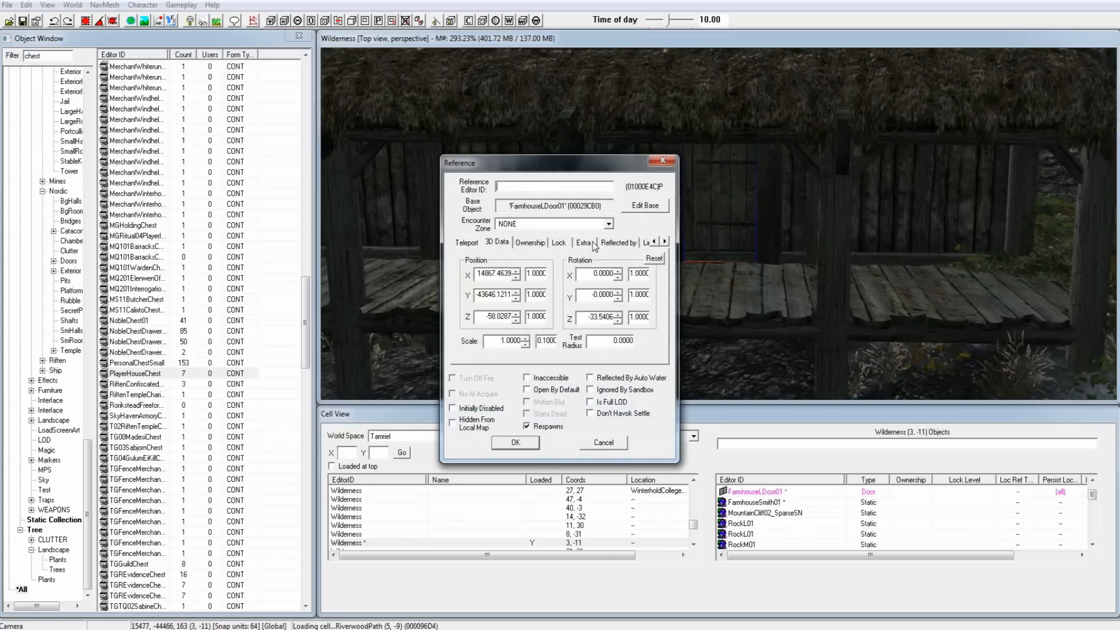
pyautogui.click(464, 243)
pyautogui.click(468, 256)
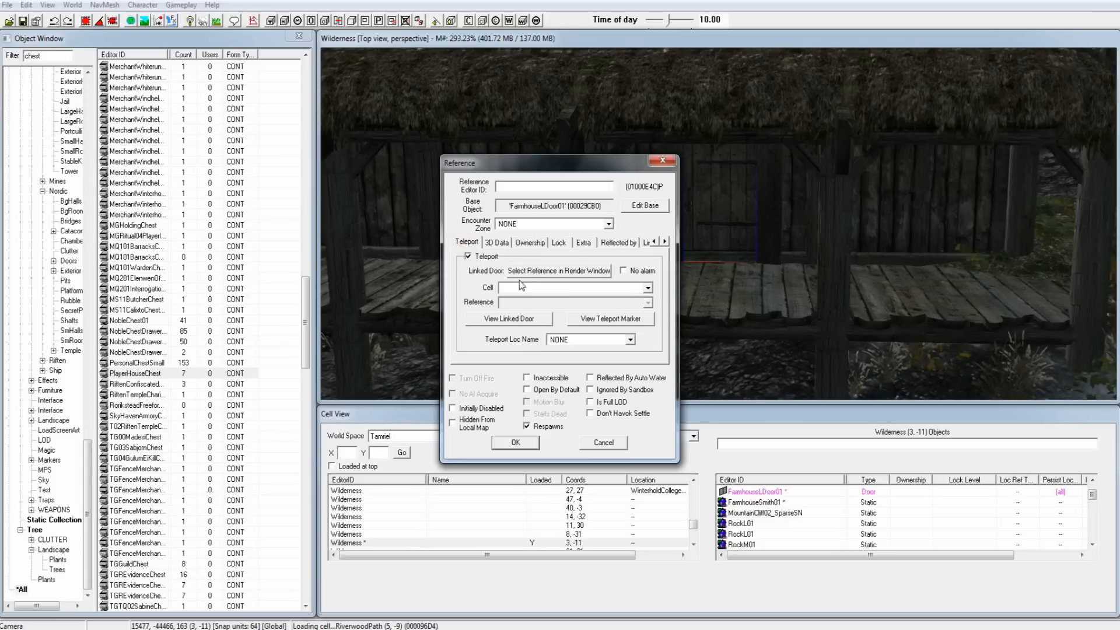
pyautogui.click(541, 290)
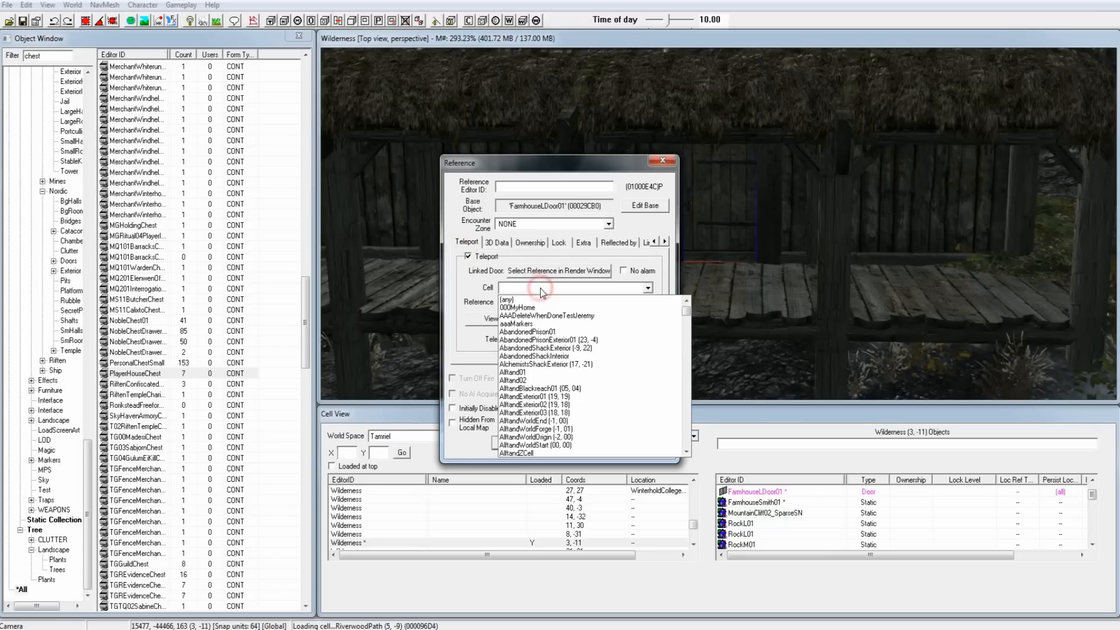
pyautogui.click(536, 304)
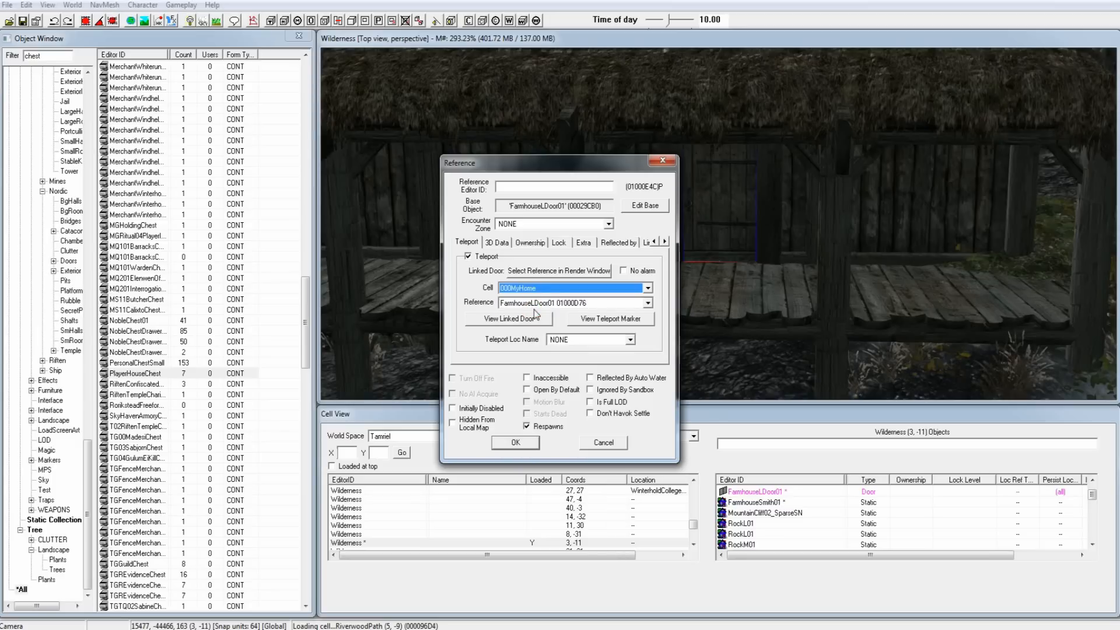
pyautogui.click(567, 304)
pyautogui.click(528, 444)
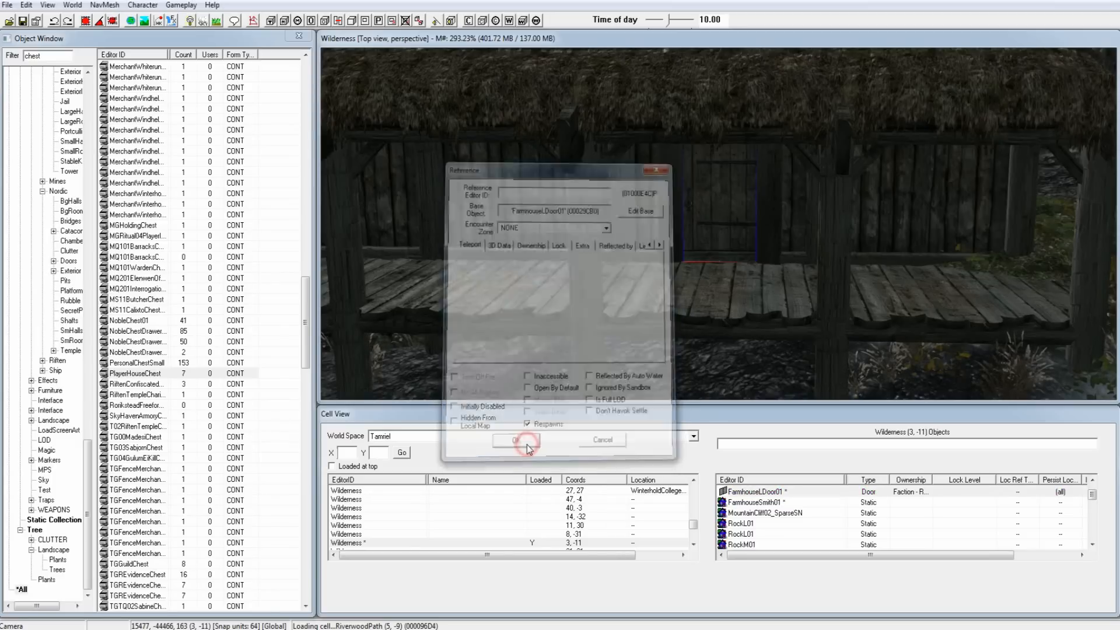
# - Move the exterior door marker out of the copied house's doorway onto the porch and adjust its rotation
pyautogui.scroll(3, 687, 297)
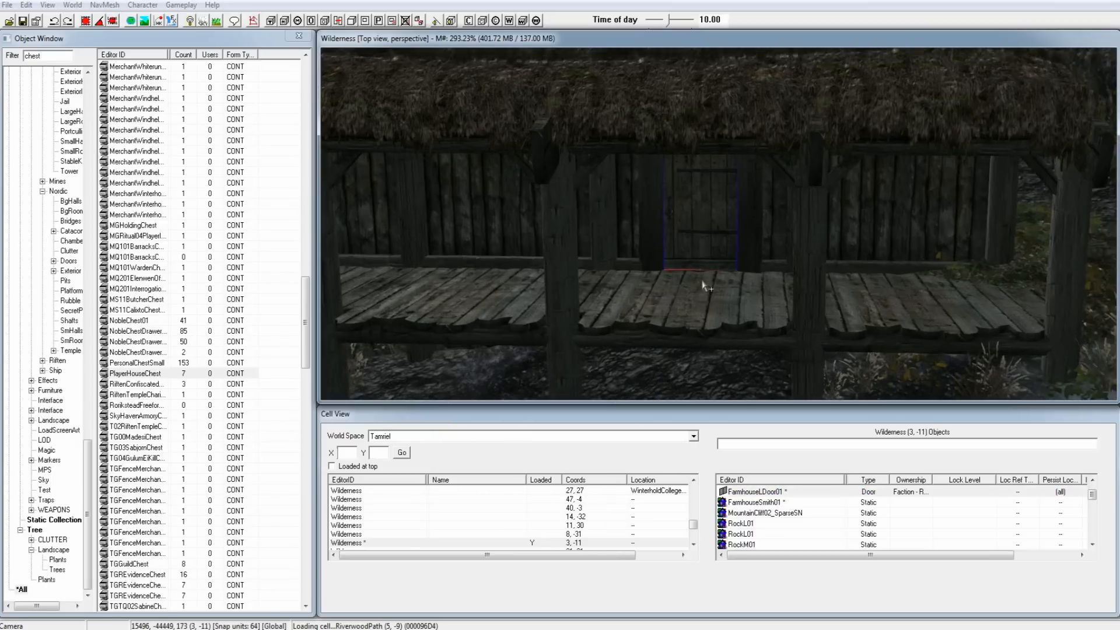
pyautogui.click(706, 229)
pyautogui.click(693, 234)
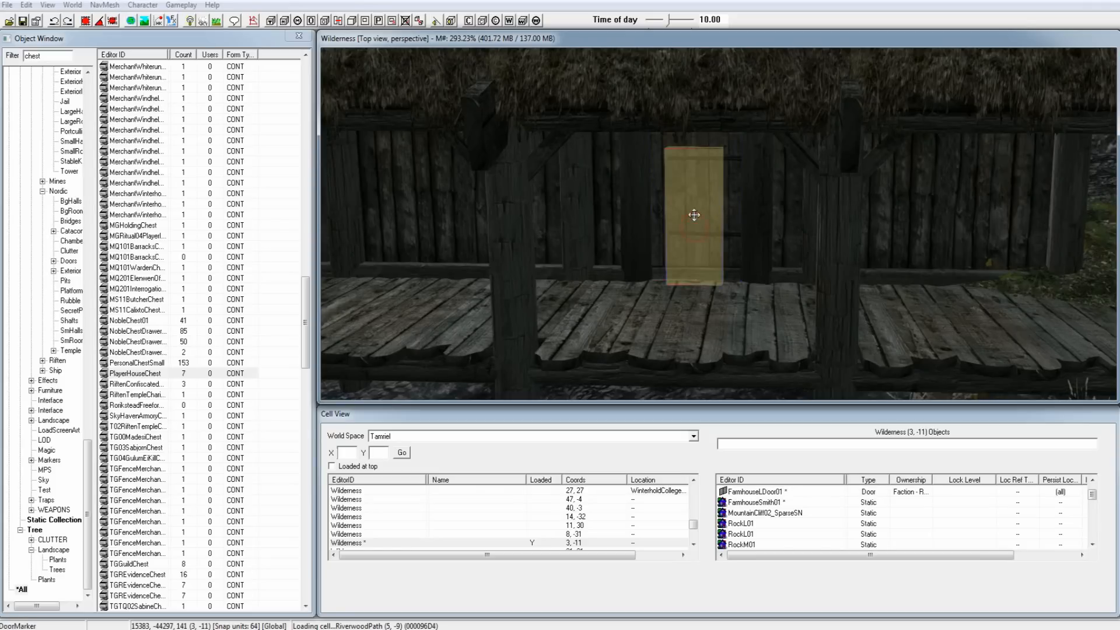
pyautogui.moveTo(694, 233)
pyautogui.mouseDown(button='right')
pyautogui.moveTo(676, 233)
pyautogui.moveTo(687, 219)
pyautogui.mouseUp(button='right')
pyautogui.moveTo(686, 219)
pyautogui.keyDown('shift'); pyautogui.mouseDown(button='middle')
pyautogui.moveTo(760, 220)
pyautogui.moveTo(690, 222)
pyautogui.moveTo(673, 239)
pyautogui.mouseUp(button='middle'); pyautogui.keyUp('shift')
pyautogui.scroll(2, 693, 214)
pyautogui.moveTo(672, 239); pyautogui.dragTo(869, 244)
pyautogui.scroll(-2, 868, 243)
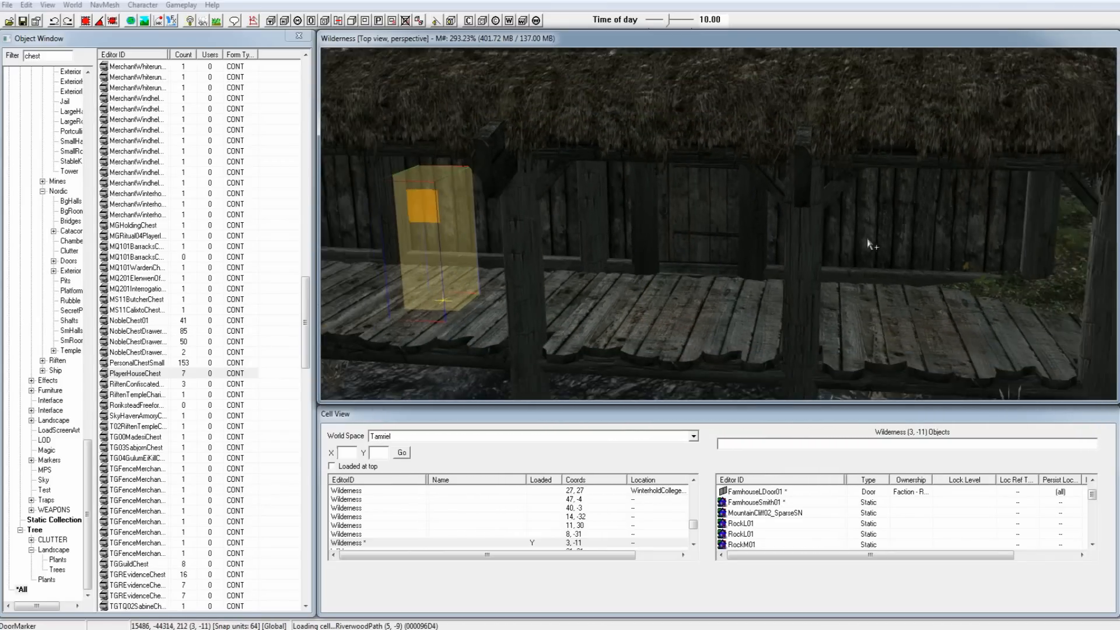
# - Turn and reposition the door marker in front of the copied house's door, and settle it onto the porch floor
pyautogui.keyDown('shift'); pyautogui.moveTo(707, 232); pyautogui.dragTo(732, 219, button='middle'); pyautogui.keyUp('shift')
pyautogui.moveTo(613, 215); pyautogui.dragTo(673, 215, button='right')
pyautogui.moveTo(600, 213); pyautogui.dragTo(846, 213)
pyautogui.press('f')
pyautogui.moveTo(871, 197)
pyautogui.keyDown('shift'); pyautogui.mouseDown(button='middle')
pyautogui.moveTo(842, 191)
pyautogui.moveTo(853, 202)
pyautogui.mouseUp(button='middle'); pyautogui.keyUp('shift')
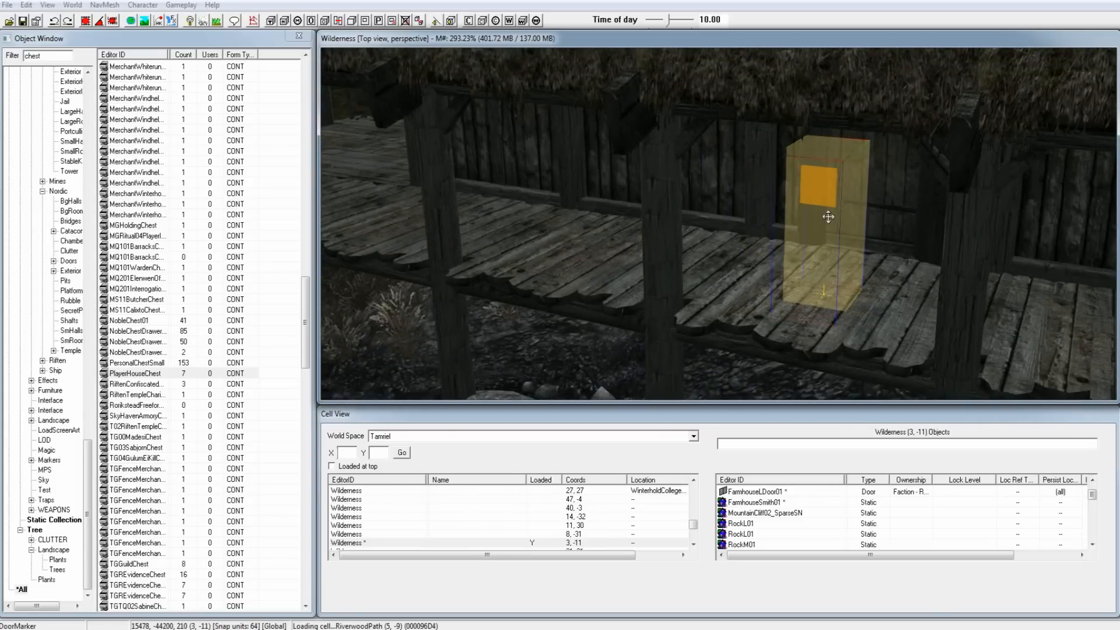
# - Follow the porch marker to its linked door in 000MyHome and position the interior door marker on the floor inside the entrance
pyautogui.doubleClick(828, 217)
pyautogui.click(585, 353)
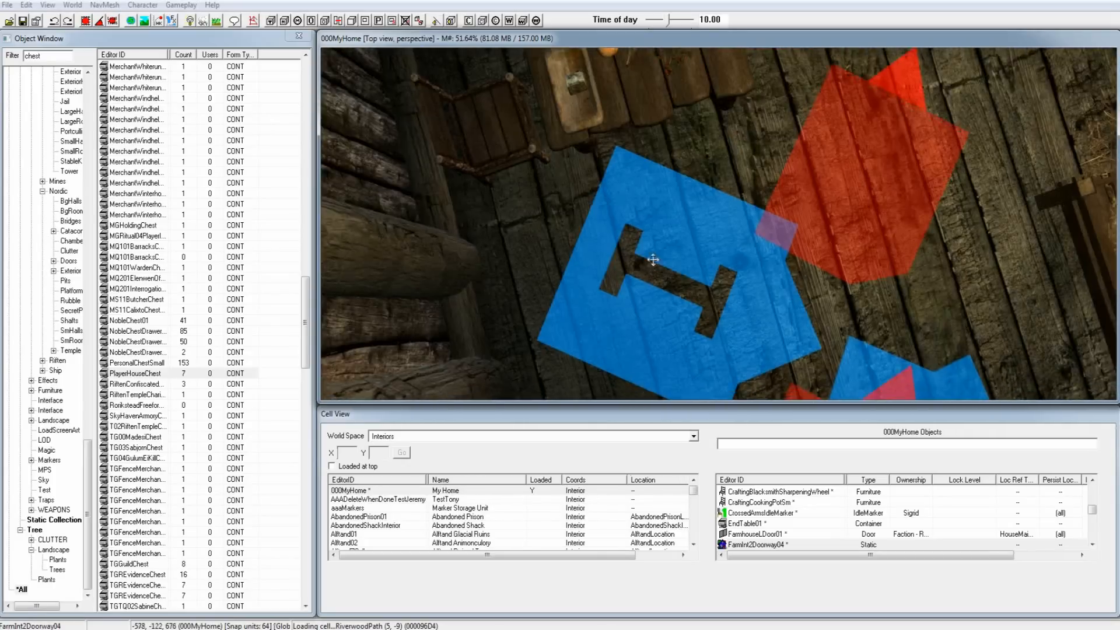
pyautogui.scroll(-5, 652, 259)
pyautogui.keyDown('shift'); pyautogui.moveTo(652, 260); pyautogui.dragTo(630, 238, button='middle'); pyautogui.keyUp('shift')
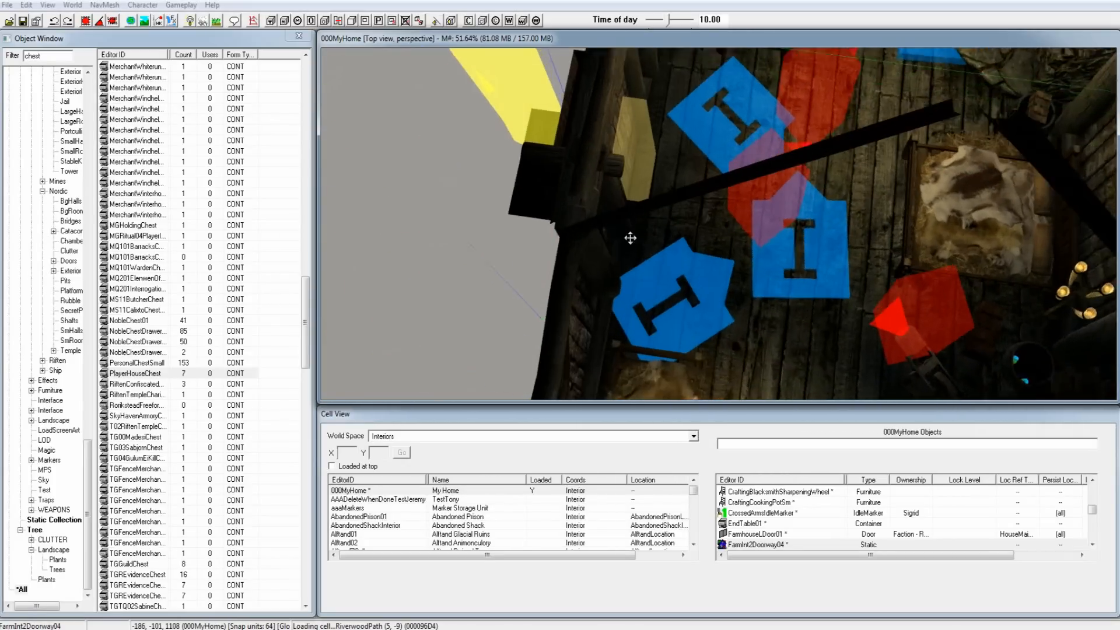
pyautogui.click(635, 156)
pyautogui.moveTo(635, 155); pyautogui.dragTo(645, 155, button='right')
pyautogui.moveTo(630, 129)
pyautogui.mouseDown()
pyautogui.moveTo(679, 130)
pyautogui.moveTo(689, 117)
pyautogui.mouseUp()
pyautogui.press('f')
# - Check the interior entrance with markers hidden and shown, and follow its door marker back to the linked Wilderness door
pyautogui.moveTo(694, 121)
pyautogui.keyDown('shift'); pyautogui.mouseDown(button='middle')
pyautogui.moveTo(625, 101)
pyautogui.moveTo(748, 159)
pyautogui.mouseUp(button='middle'); pyautogui.keyUp('shift')
pyautogui.scroll(1, 625, 100)
pyautogui.scroll(-2, 625, 102)
pyautogui.press('m')
pyautogui.scroll(2, 639, 128)
pyautogui.scroll(-1, 748, 159)
pyautogui.press('m')
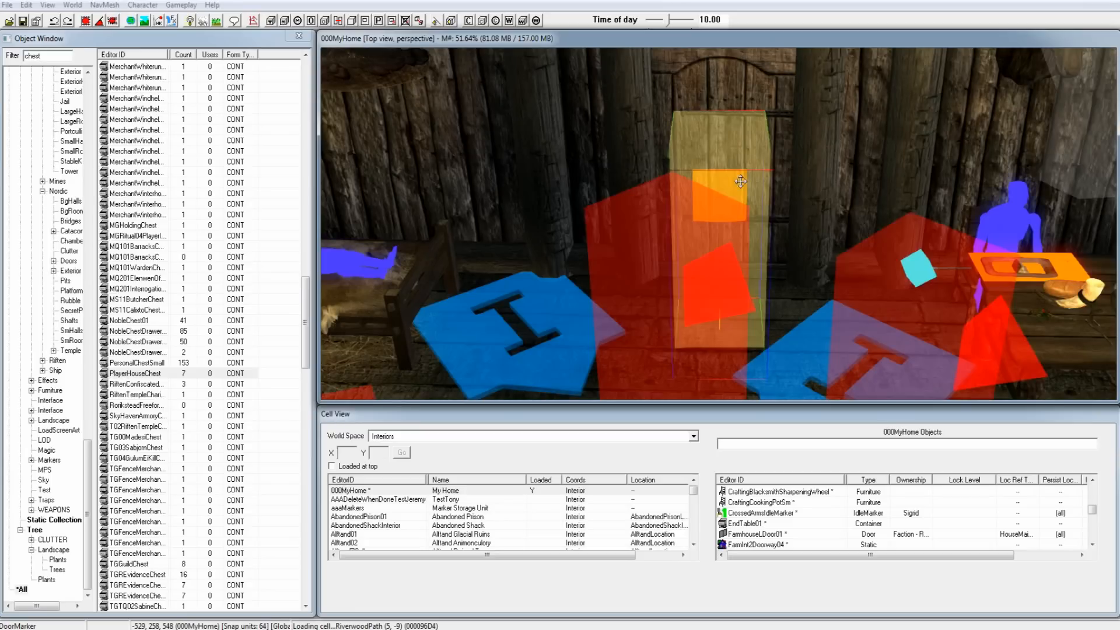
pyautogui.doubleClick(744, 146)
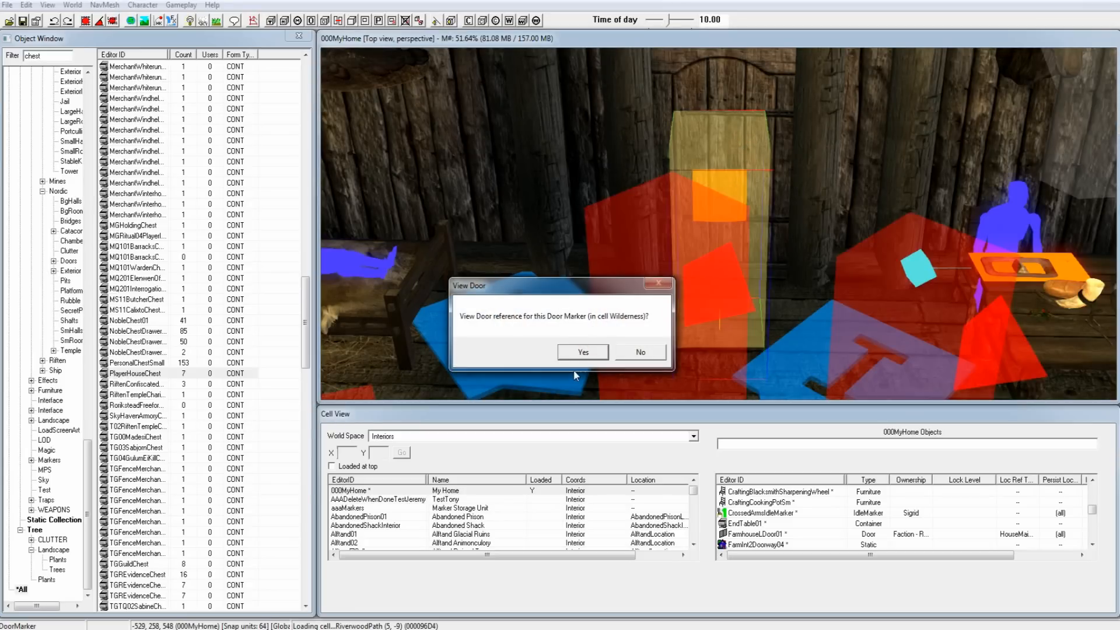
pyautogui.click(590, 346)
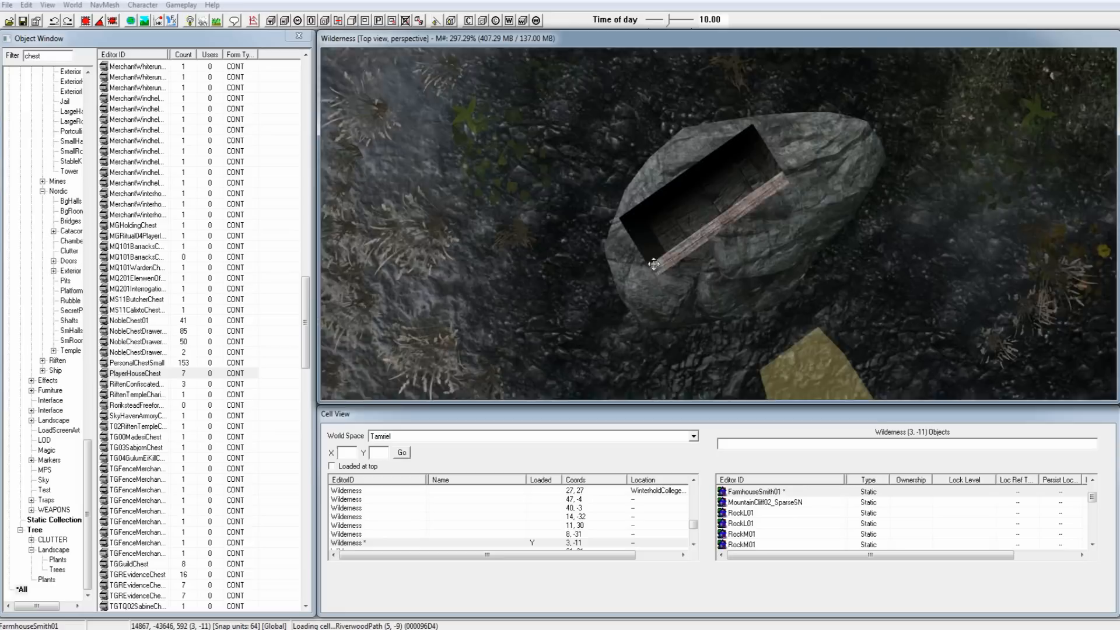
# - Check the exterior marker's placement on the porch, hide the markers, and select the copied house's FarmhouseLDoor01 door
pyautogui.moveTo(659, 226)
pyautogui.keyDown('shift'); pyautogui.mouseDown(button='middle')
pyautogui.moveTo(631, 219)
pyautogui.moveTo(629, 196)
pyautogui.moveTo(665, 220)
pyautogui.moveTo(690, 203)
pyautogui.moveTo(669, 232)
pyautogui.mouseUp(button='middle'); pyautogui.keyUp('shift')
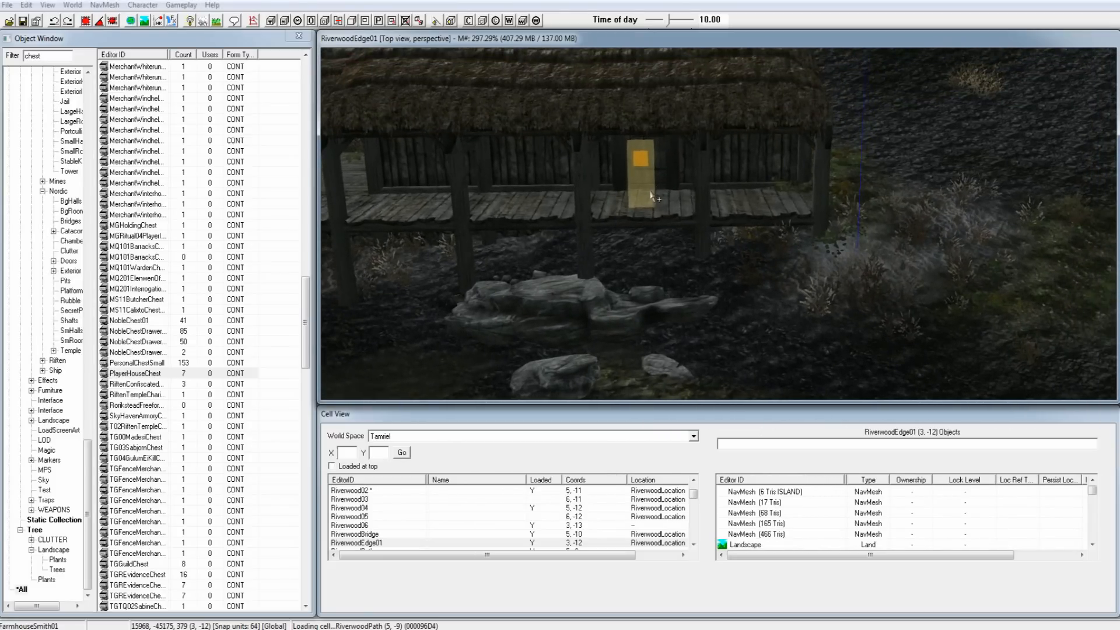
pyautogui.scroll(5, 640, 185)
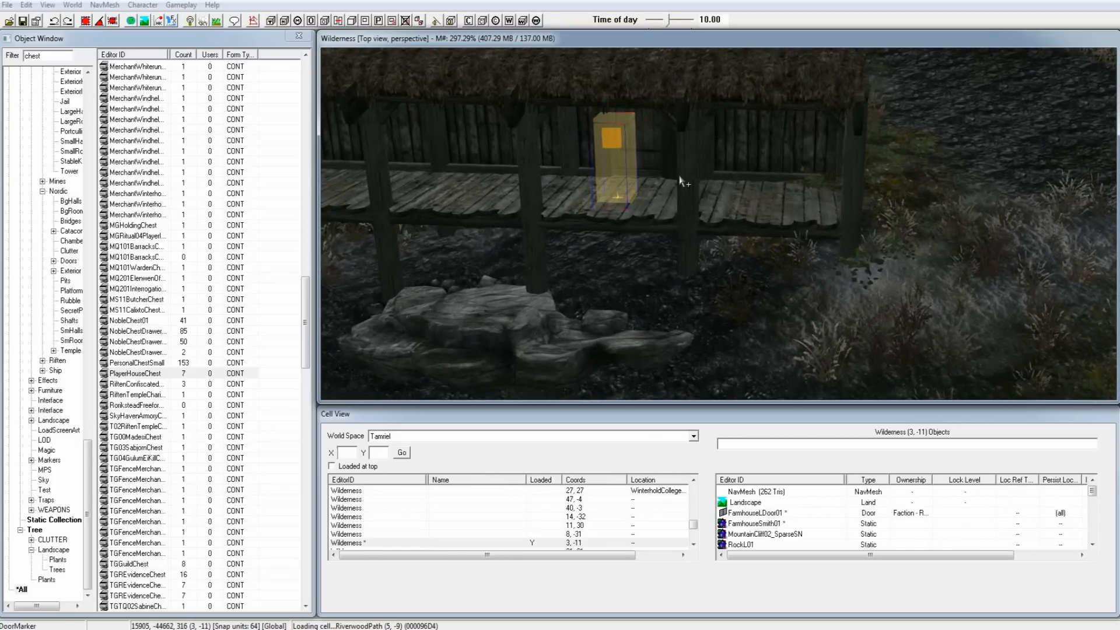
pyautogui.press('m')
pyautogui.keyDown('shift'); pyautogui.moveTo(675, 195); pyautogui.dragTo(717, 206, button='middle'); pyautogui.keyUp('shift')
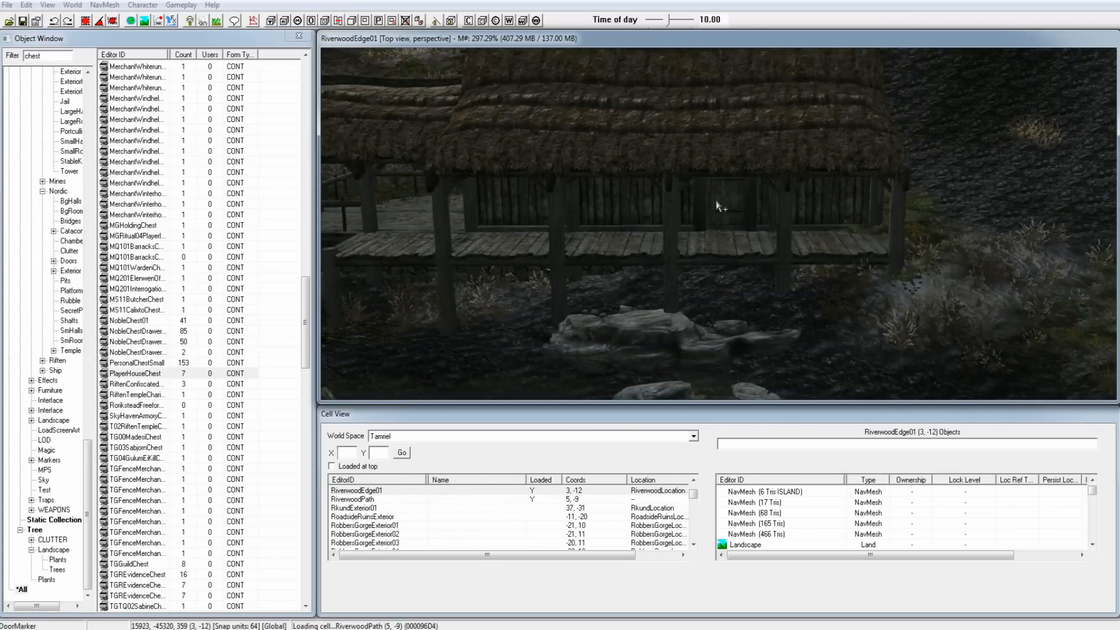
pyautogui.scroll(2, 717, 206)
pyautogui.scroll(4, 716, 200)
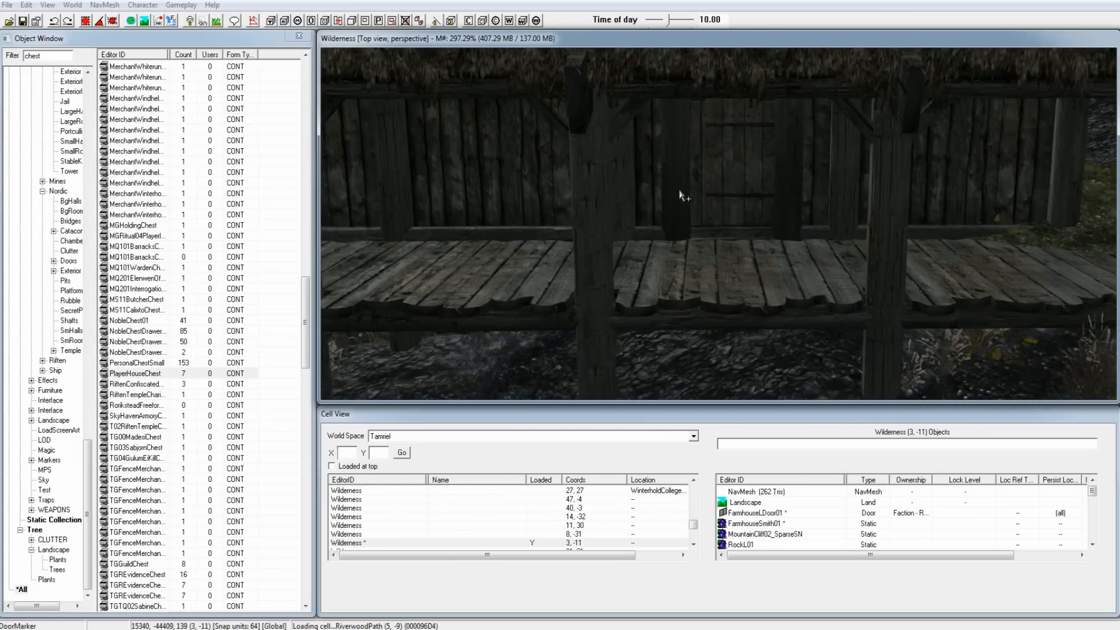
pyautogui.scroll(6, 685, 193)
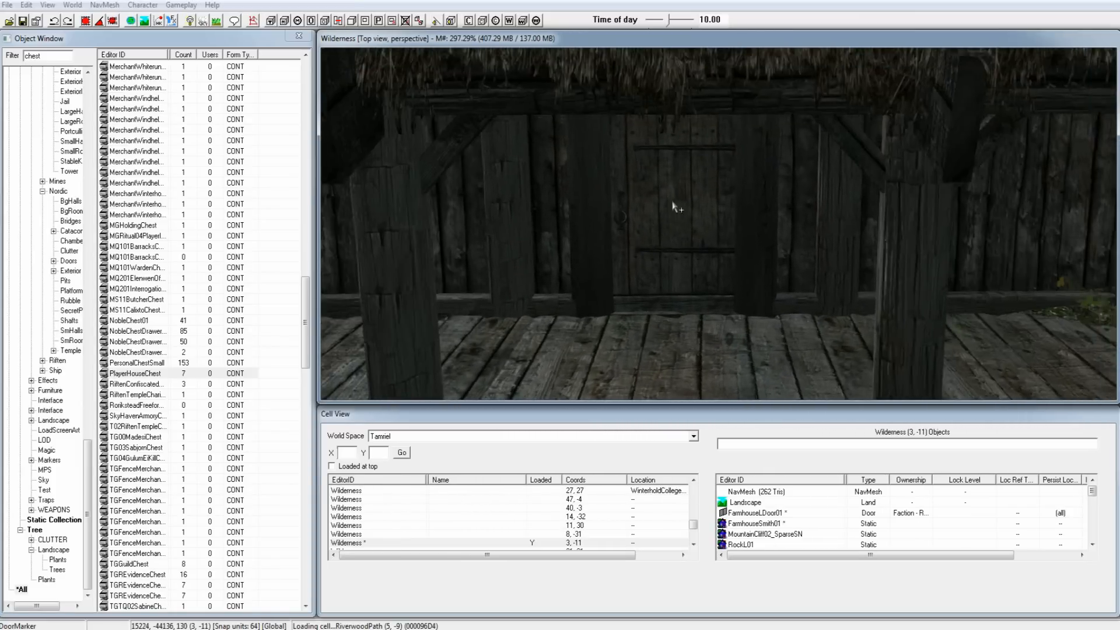
pyautogui.scroll(2, 674, 207)
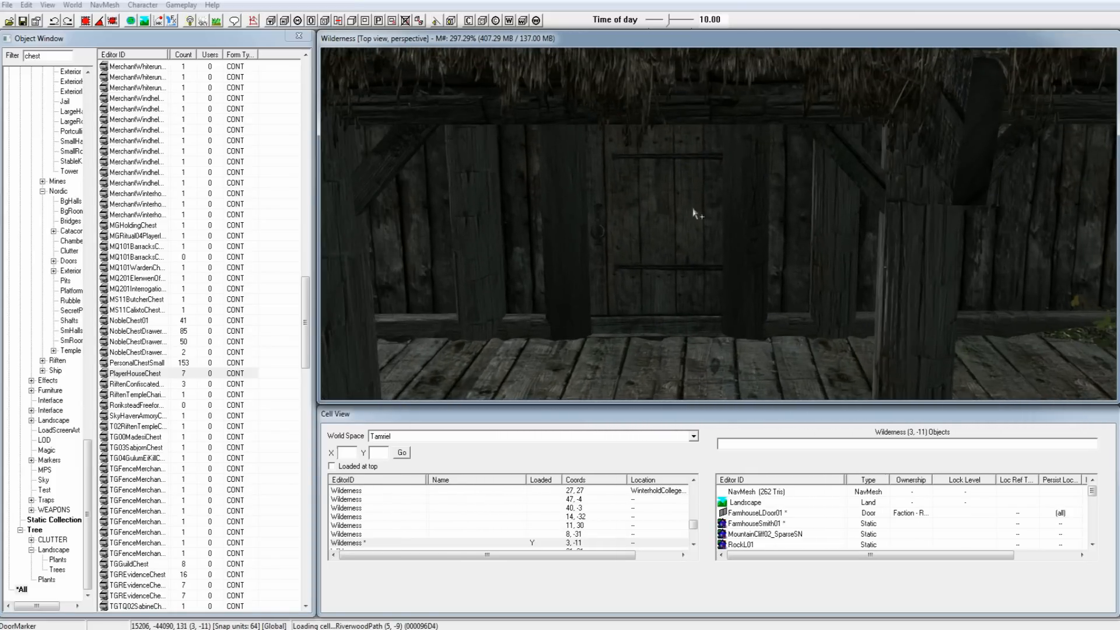
pyautogui.click(645, 260)
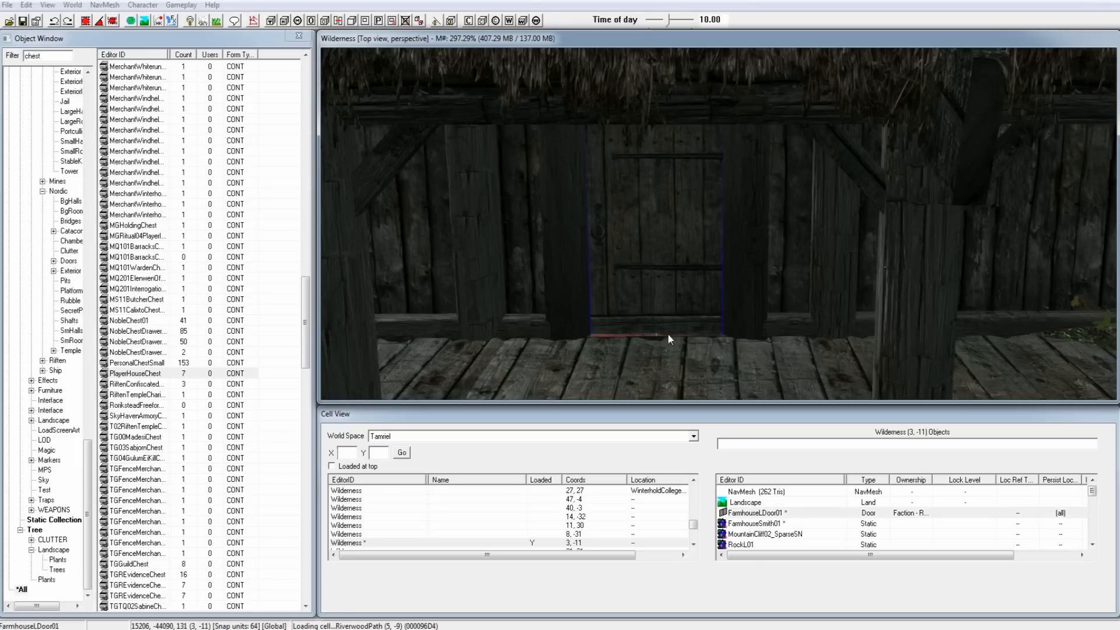